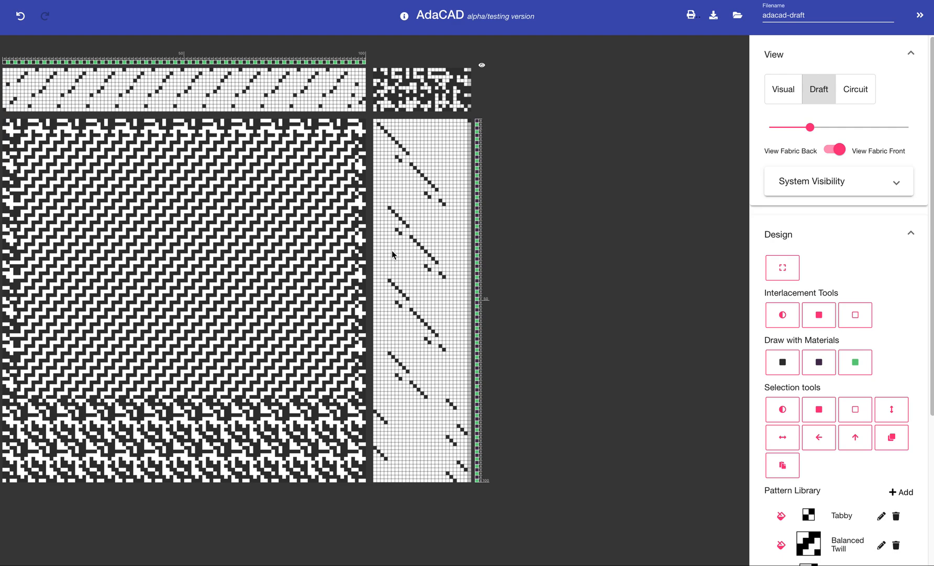
Step: Select the entire drawdown and clear it by setting all of its heddles down
left_click(784, 269)
left_click_drag(7, 124, 368, 484)
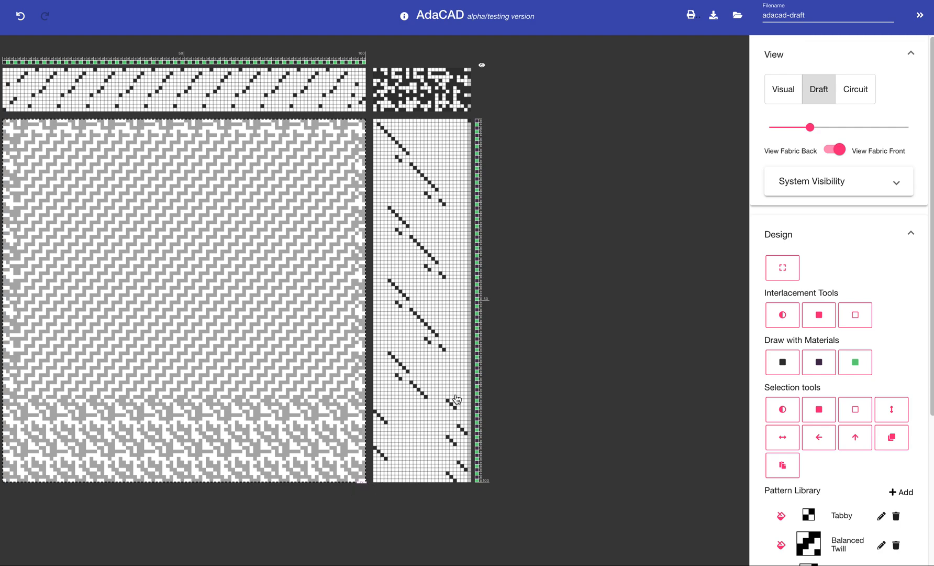
left_click(860, 417)
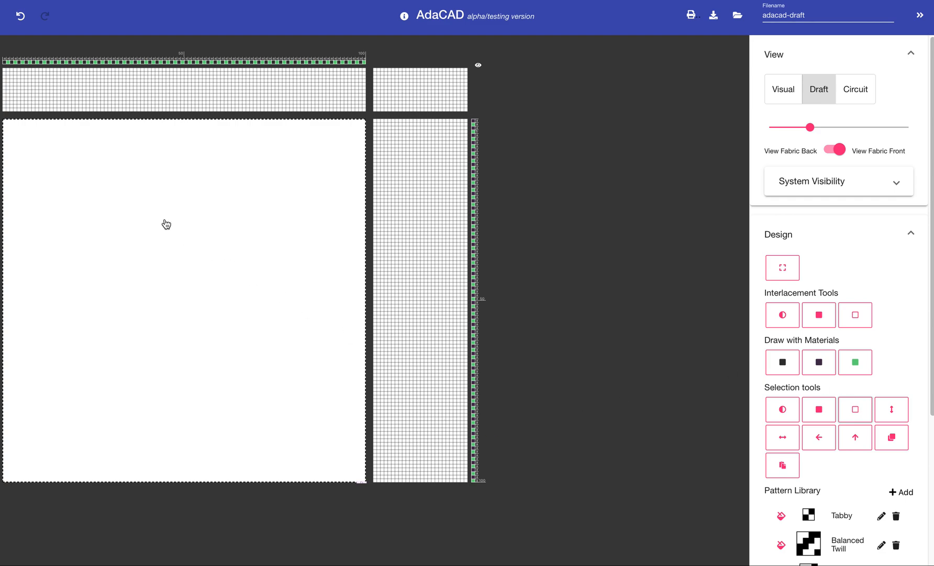
Step: Hide the threading, tie-up and treadling grids, show them again, and enlarge the draft to zoom 45
left_click(478, 66)
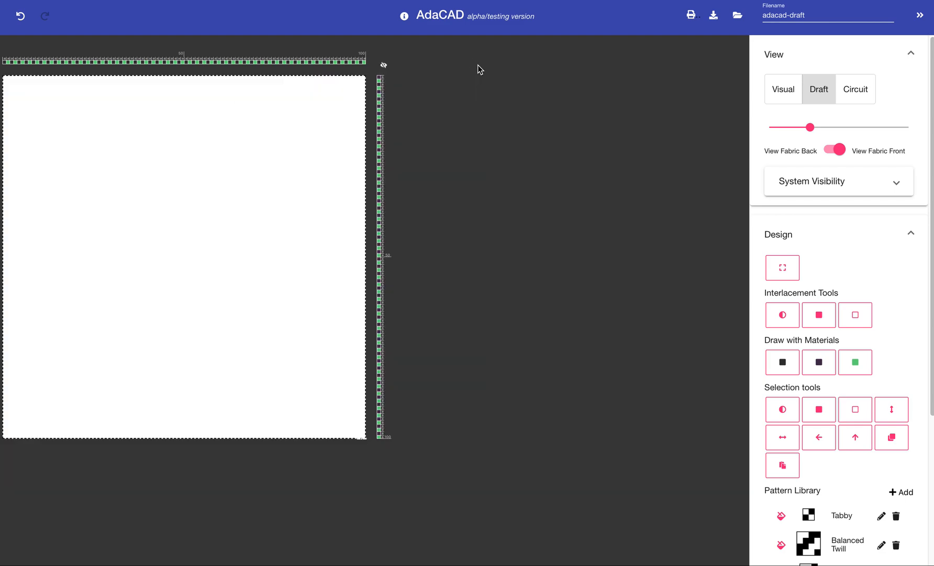
left_click(384, 67)
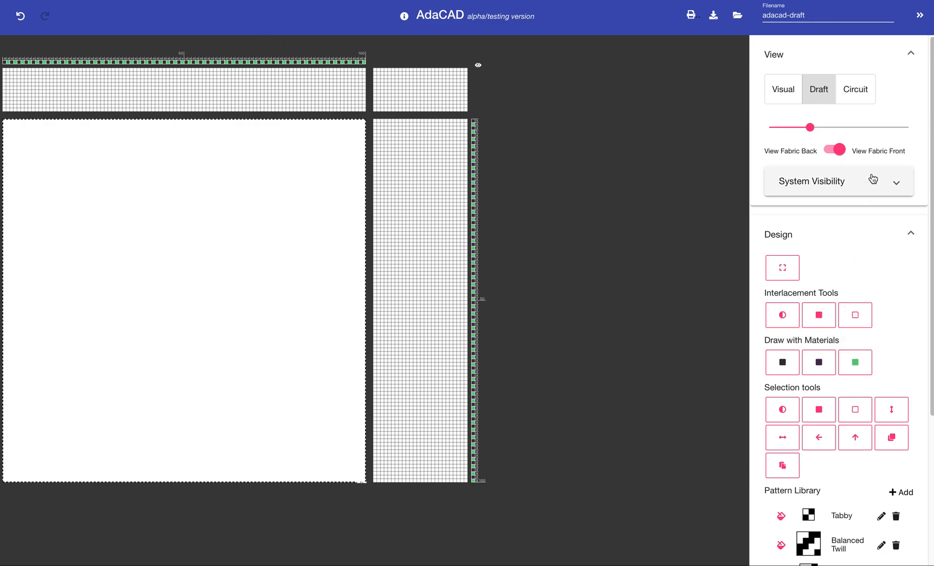
left_click(832, 127)
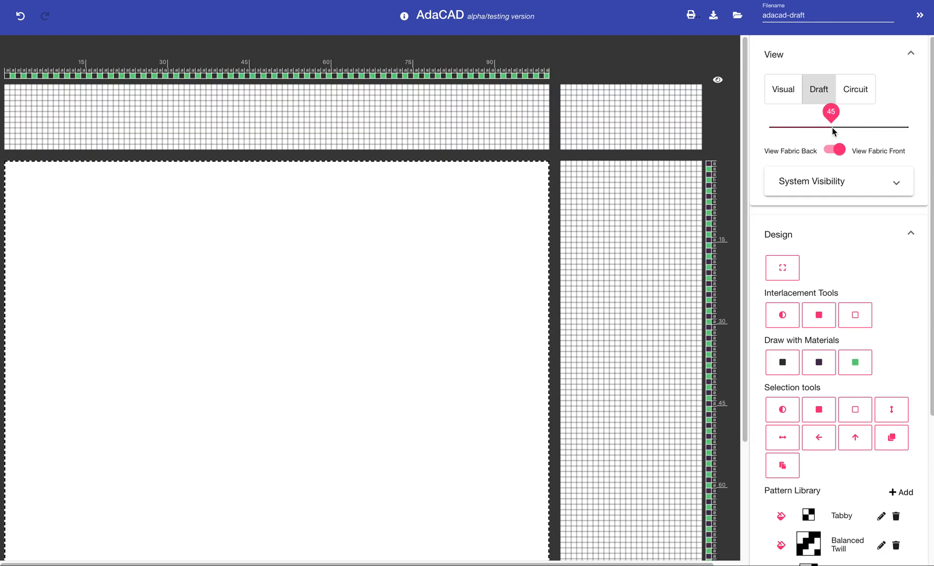
Step: Try the interlacement tools, toggling a single cell in the upper part of the drawdown on and off repeatedly
left_click(819, 317)
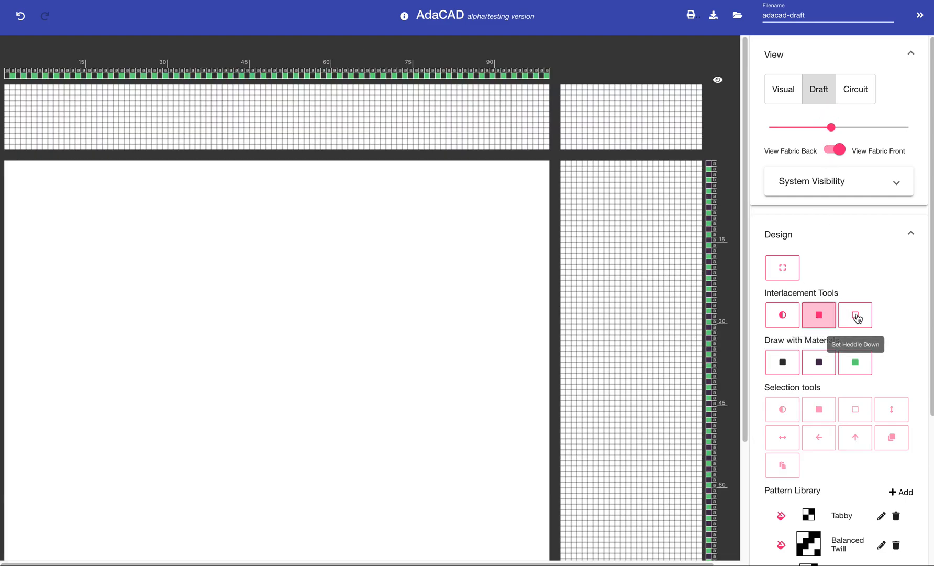
left_click(856, 317)
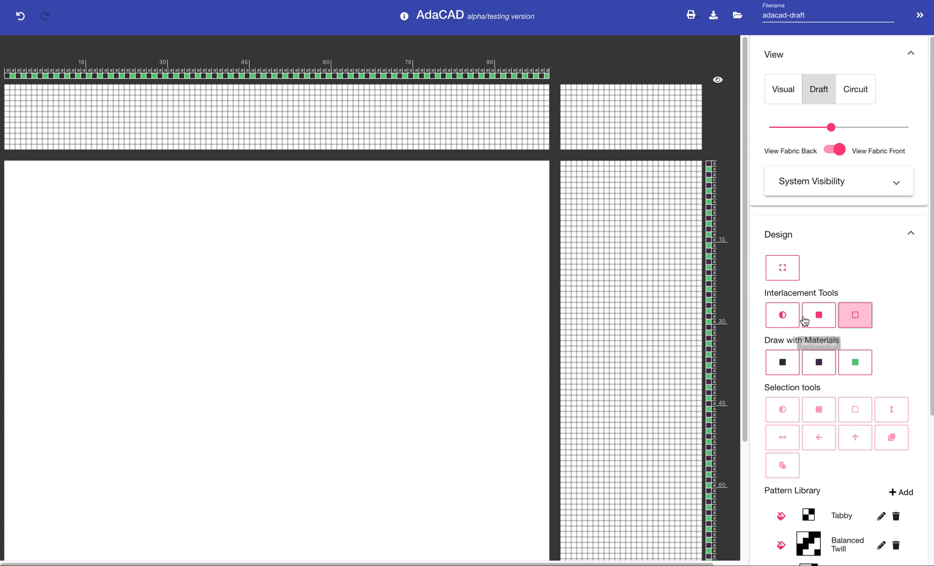
left_click(780, 319)
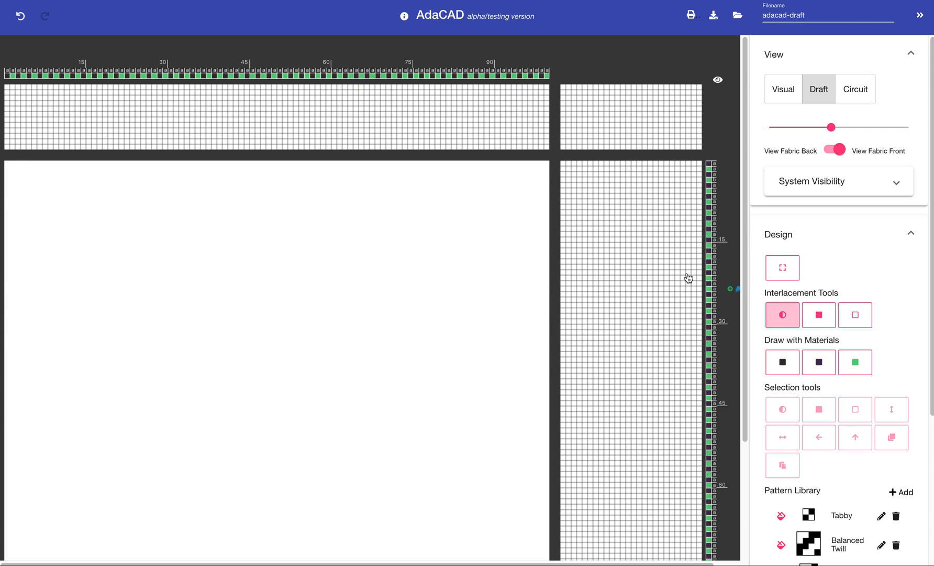
left_click(443, 203)
left_click(441, 202)
left_click(442, 203)
left_click(441, 203)
left_click(441, 202)
left_click(442, 203)
left_click(441, 203)
left_click(441, 203)
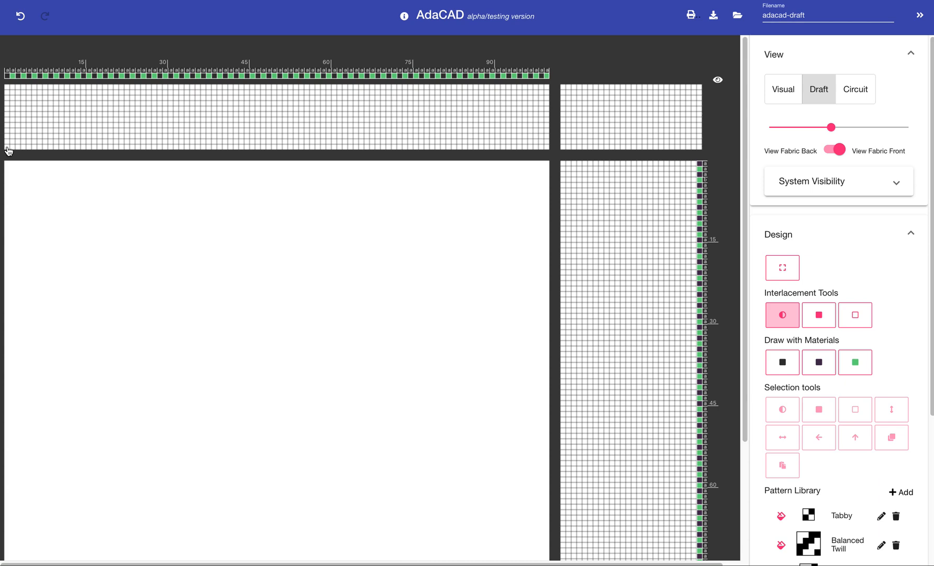
Step: Draw a rising diagonal through the first six threading columns and a short rising diagonal in the tie-up
left_click_drag(6, 150, 34, 121)
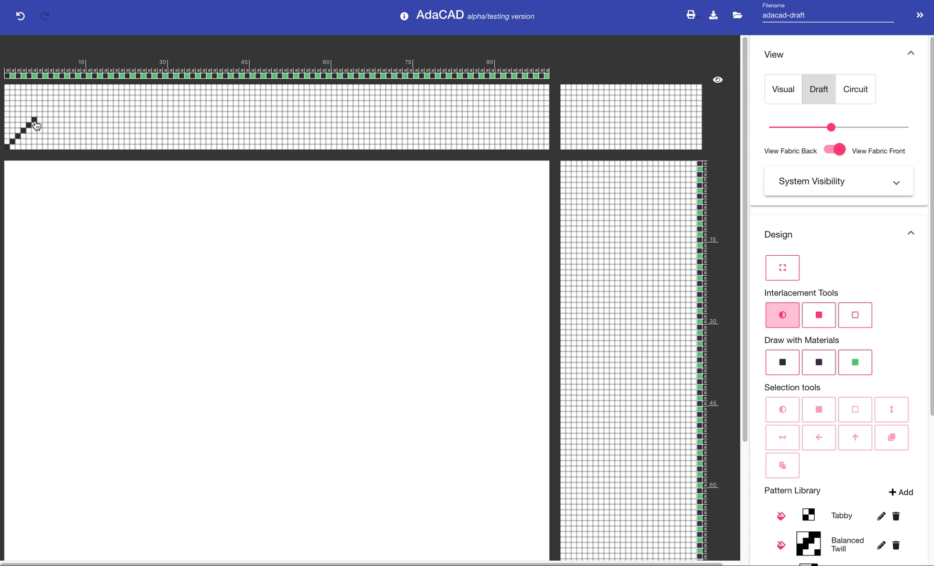
left_click_drag(571, 145, 586, 127)
Step: Mark five scattered cells in the upper rows of the treadling grid
left_click(564, 165)
left_click(578, 174)
left_click(568, 185)
left_click(585, 191)
left_click(597, 196)
Step: Draw a descending diagonal through the first rows of the treadling grid, setting heddles up
left_click(819, 314)
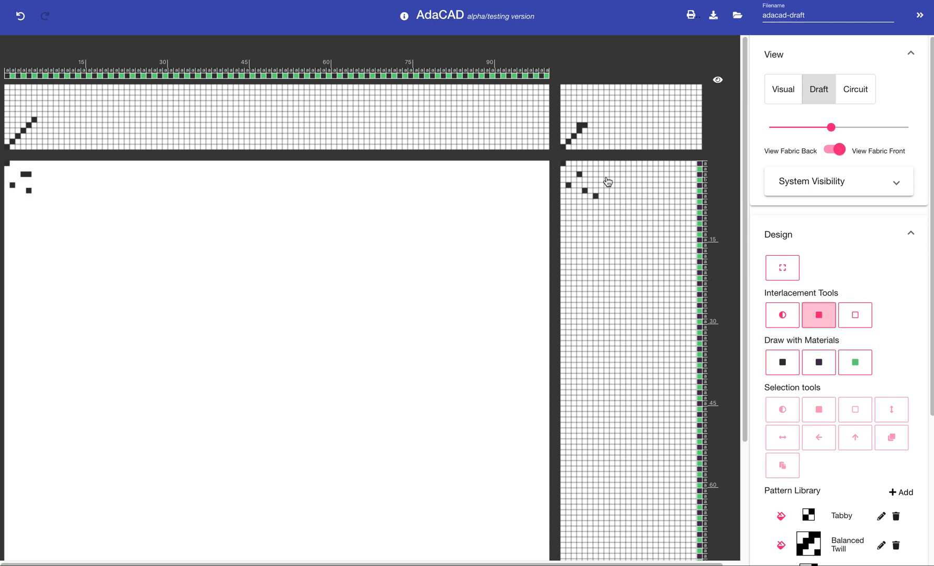
left_click(574, 174)
left_click_drag(574, 175, 612, 205)
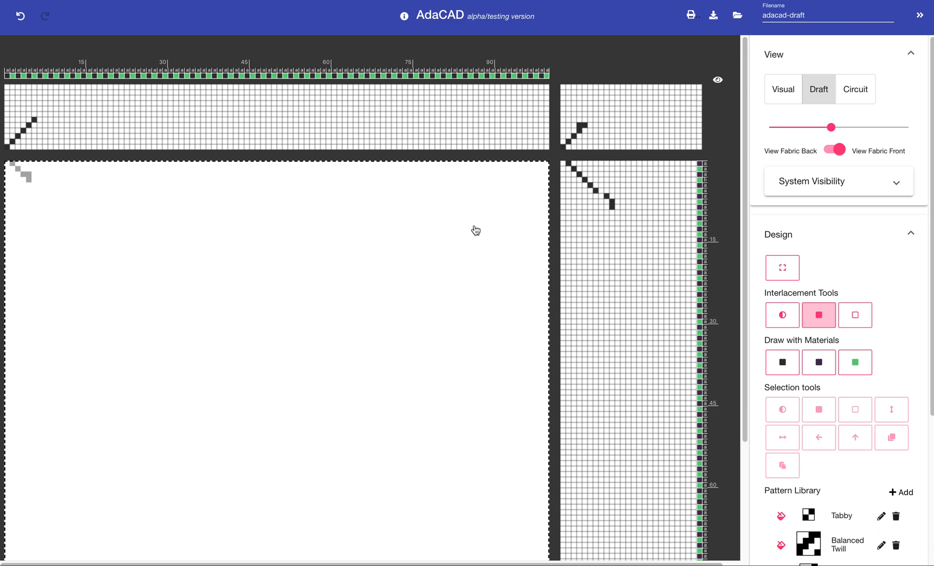
Step: Copy the threading block of the first six ends and paste it across all remaining ends
left_click(782, 268)
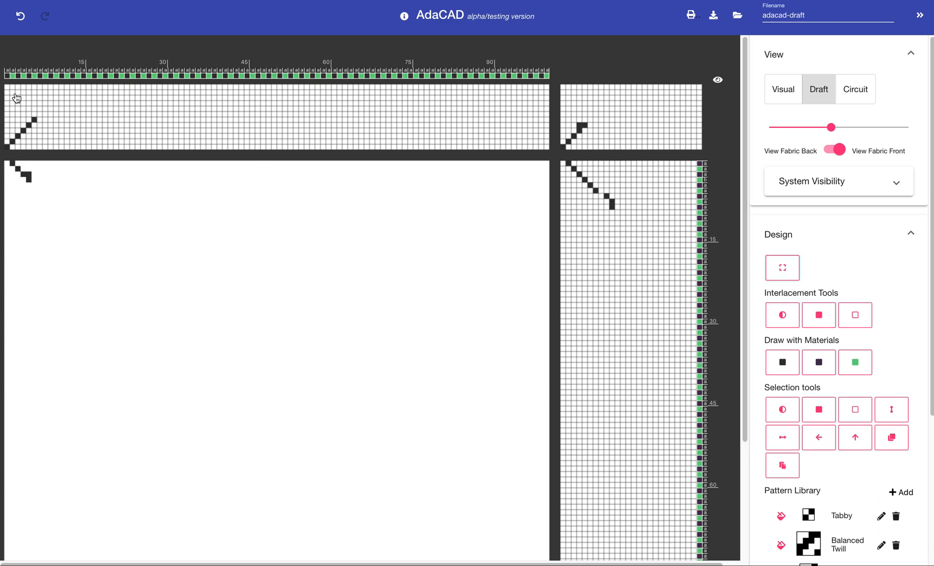
left_click_drag(5, 86, 38, 152)
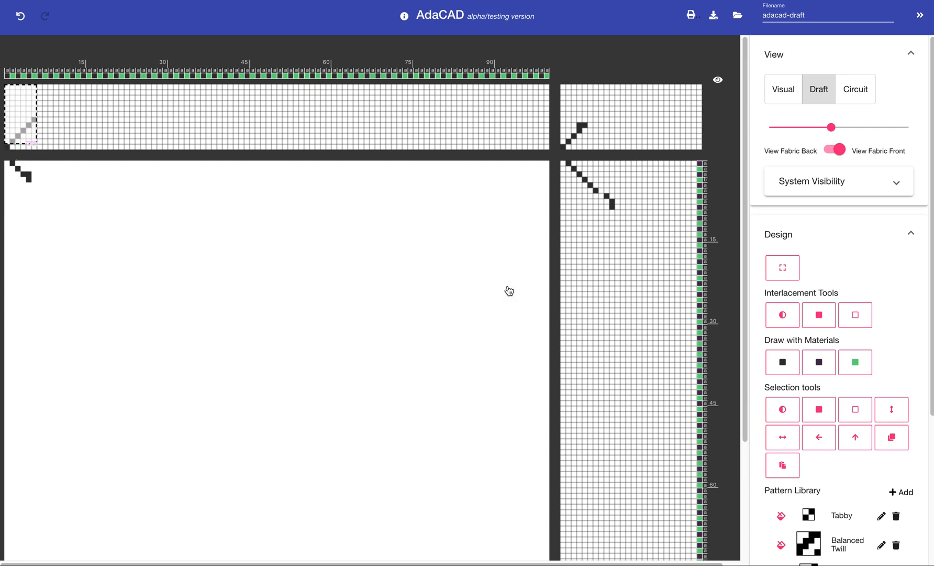
left_click(891, 436)
left_click_drag(41, 90, 551, 149)
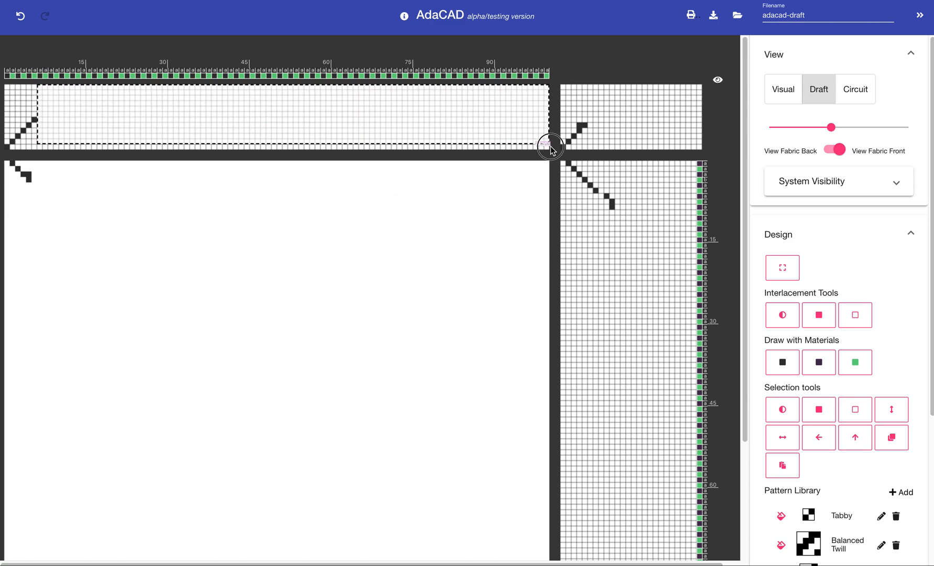
left_click(782, 470)
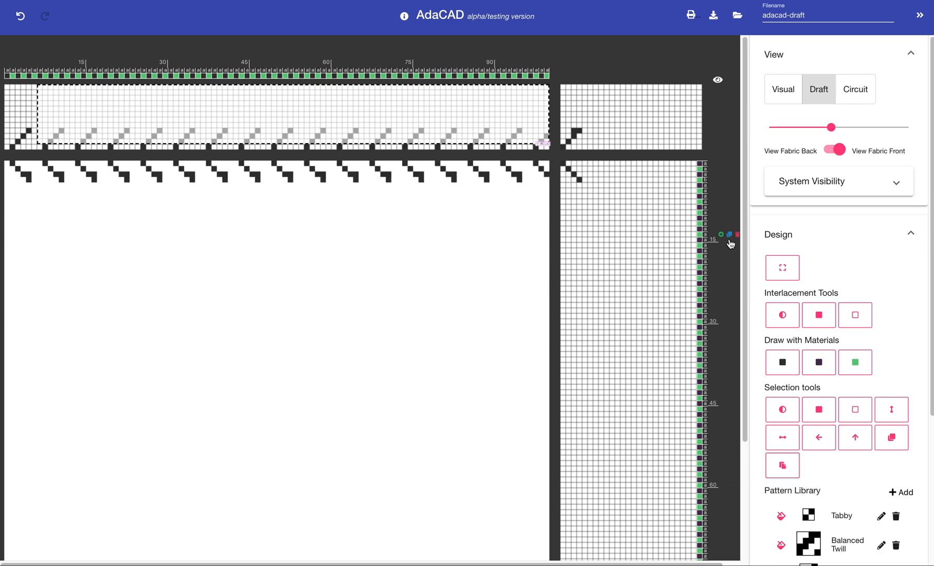
left_click(401, 134)
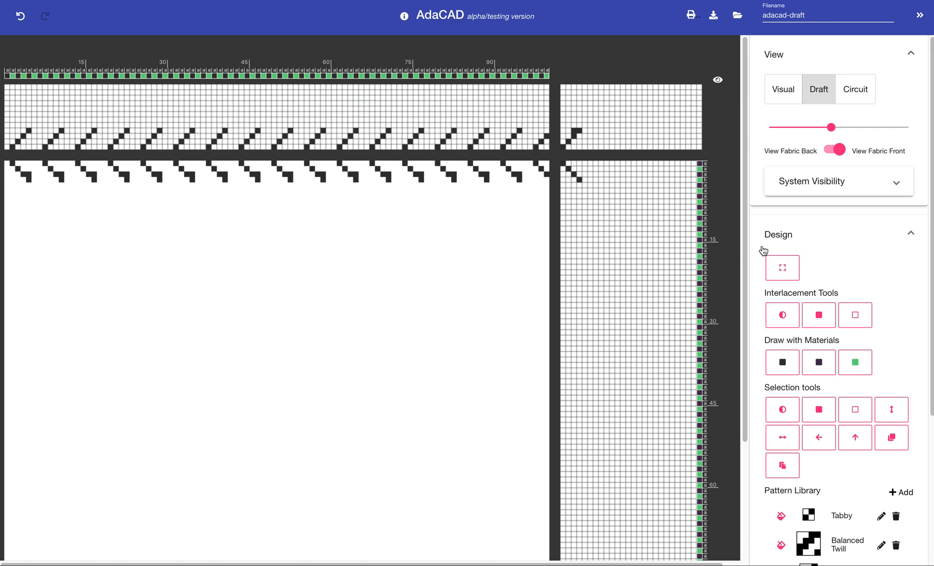
Step: Paint freehand wavy paths down the treadling grid and across the threading grid, setting heddles up
left_click(819, 314)
mouse_move(591, 149)
left_mouse_down()
mouse_move(571, 136)
mouse_move(569, 118)
mouse_move(595, 183)
mouse_move(585, 236)
mouse_move(614, 266)
mouse_move(576, 286)
mouse_move(605, 314)
mouse_move(585, 367)
mouse_move(614, 399)
mouse_move(587, 437)
mouse_move(623, 474)
left_mouse_up()
mouse_move(53, 139)
left_mouse_down()
mouse_move(79, 117)
mouse_move(94, 136)
mouse_move(159, 131)
mouse_move(182, 146)
mouse_move(225, 119)
mouse_move(261, 142)
mouse_move(300, 126)
mouse_move(327, 140)
mouse_move(431, 147)
left_mouse_up()
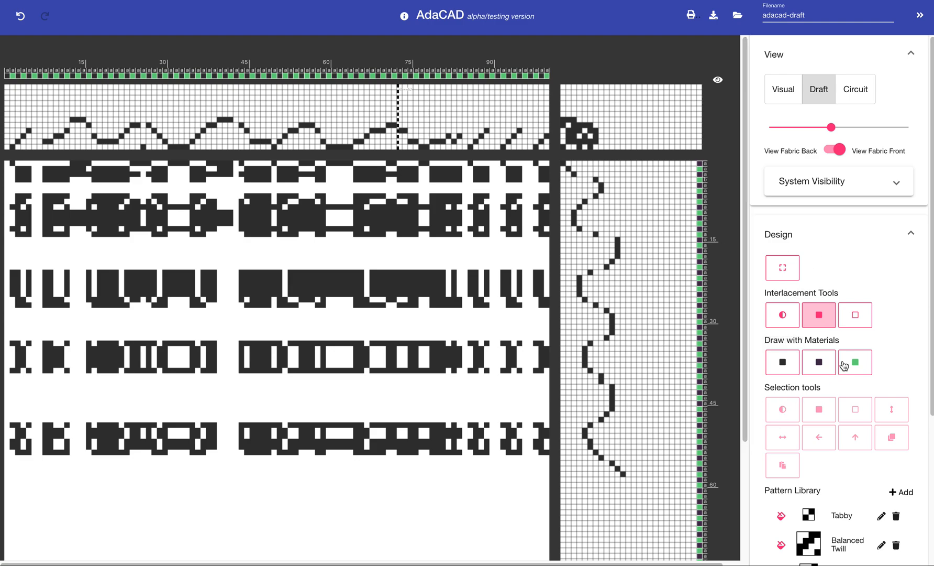
Step: Select the full width of the drawdown down to about row 71 and fill it with the Warp-Faced Twill pattern
left_click(782, 274)
left_click_drag(7, 166, 549, 549)
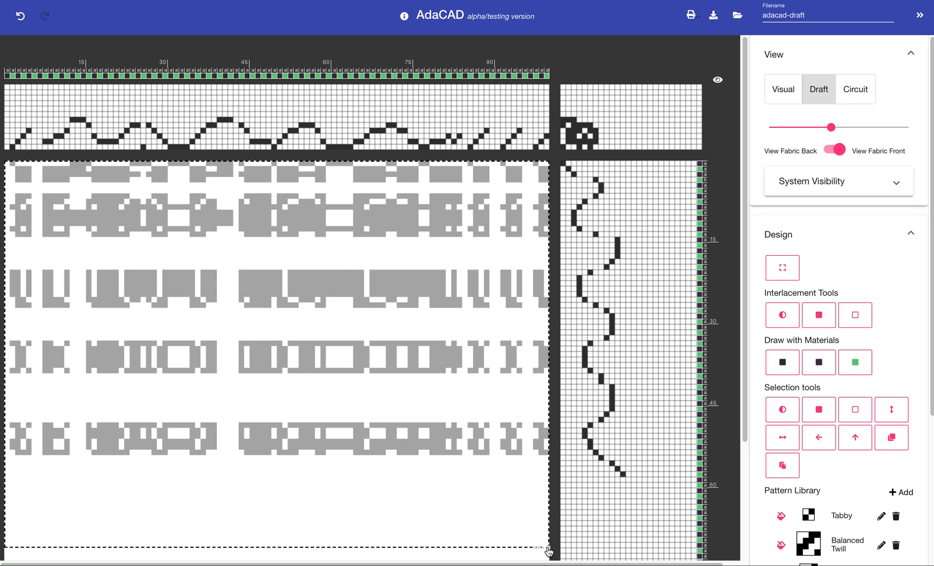
scroll(768, 446, "down", 1)
scroll(768, 446, "down", 4)
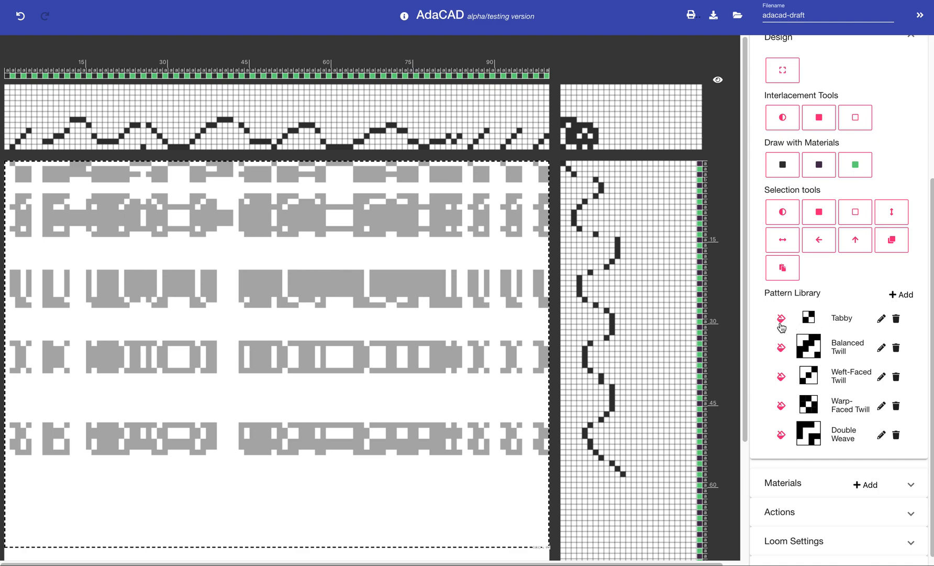
left_click(782, 405)
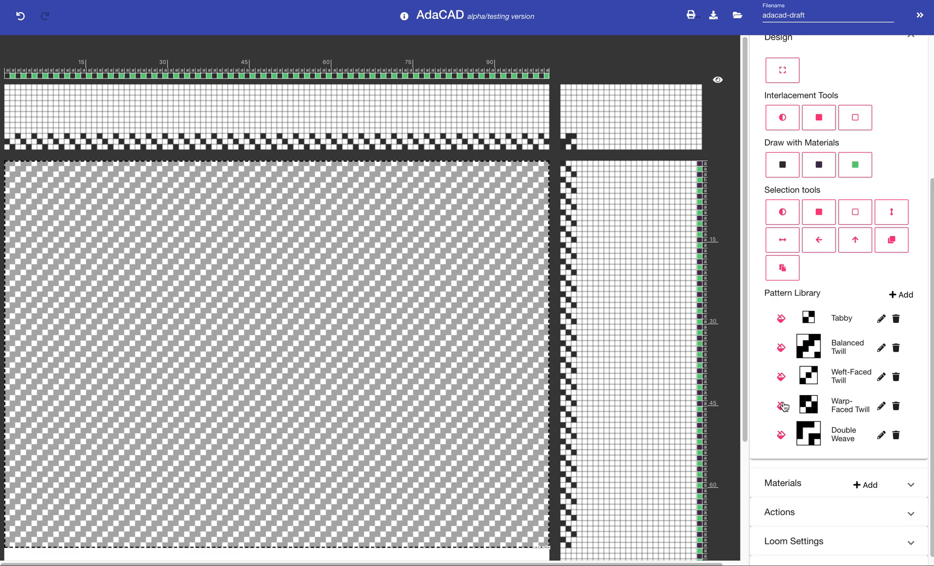
left_click(401, 408)
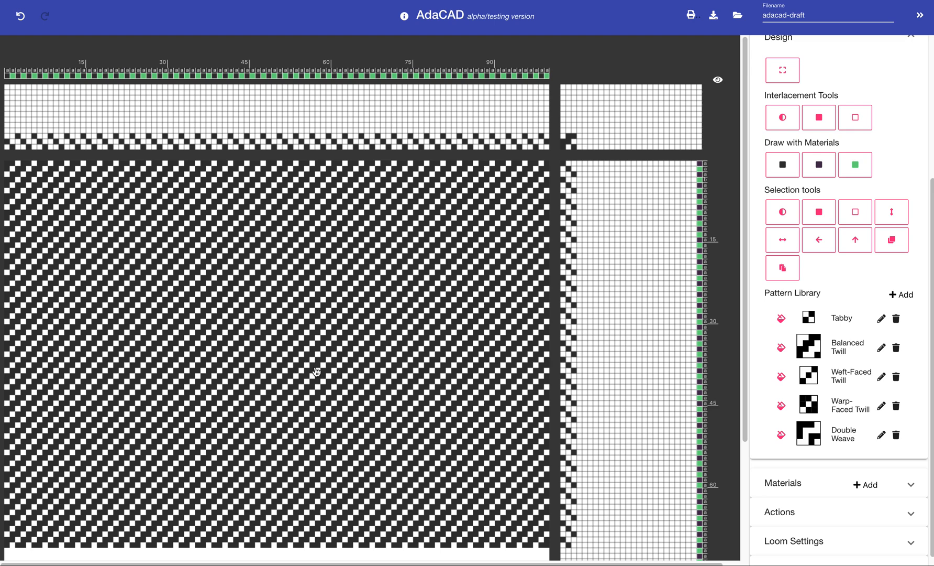
Step: Hide the threading, tie-up and treadling grids and show the cloth in Visual view at zoom 83
left_click(718, 81)
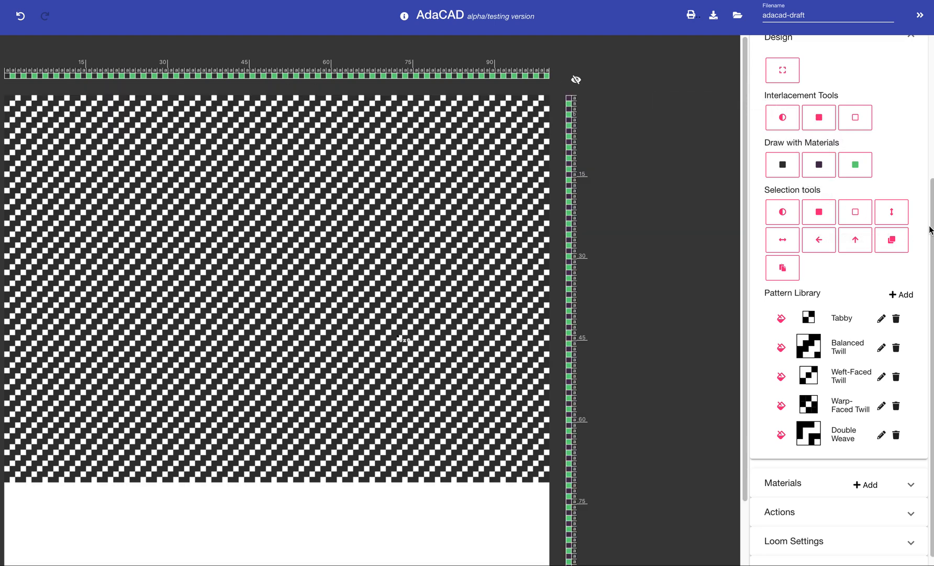
scroll(931, 229, "up", 5)
left_click(784, 90)
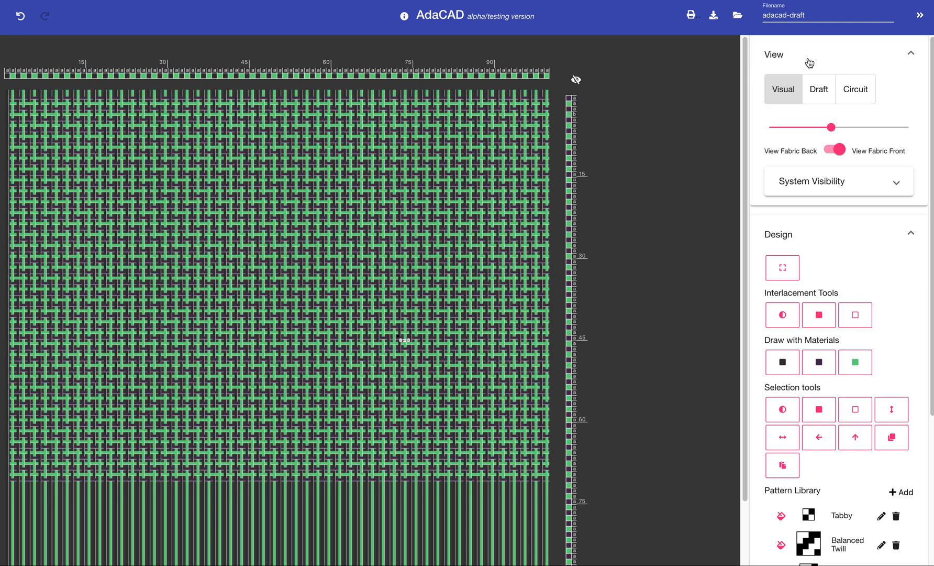
left_click_drag(866, 127, 885, 128)
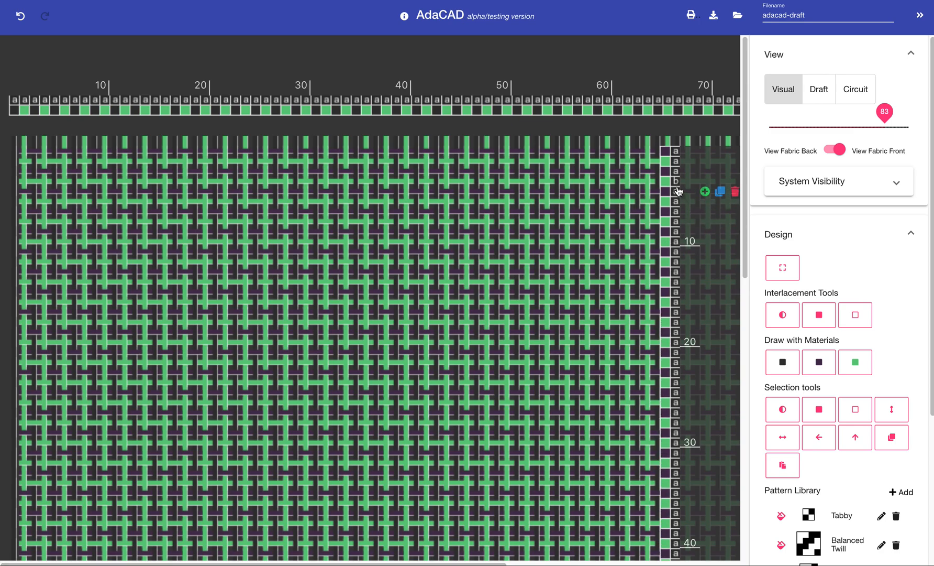
Step: Cycle the first weft row's material repeatedly, ending on the green Conductive yarn
left_click(666, 152)
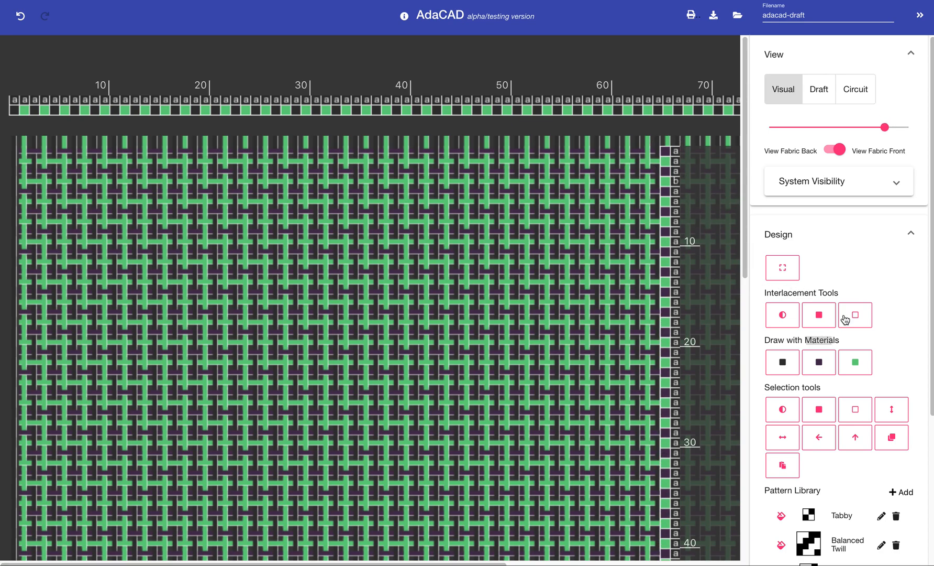
left_click(819, 315)
left_click(664, 156)
left_click(664, 152)
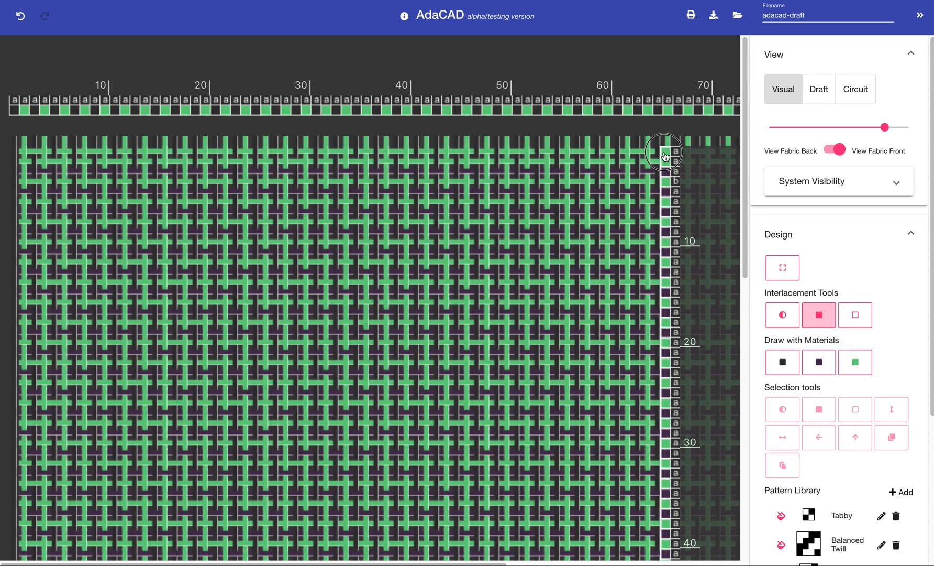
left_click(665, 153)
left_click(665, 153)
left_click(665, 152)
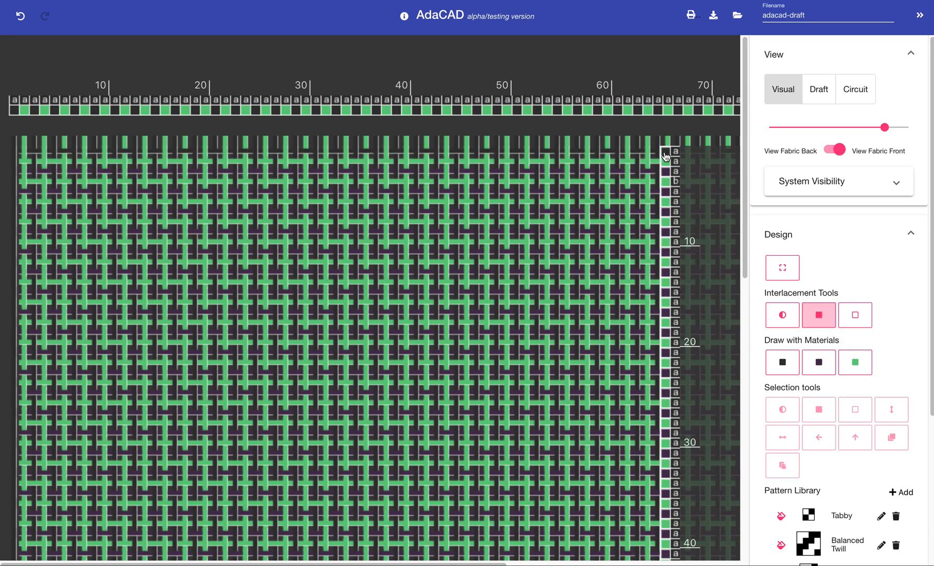
left_click(665, 152)
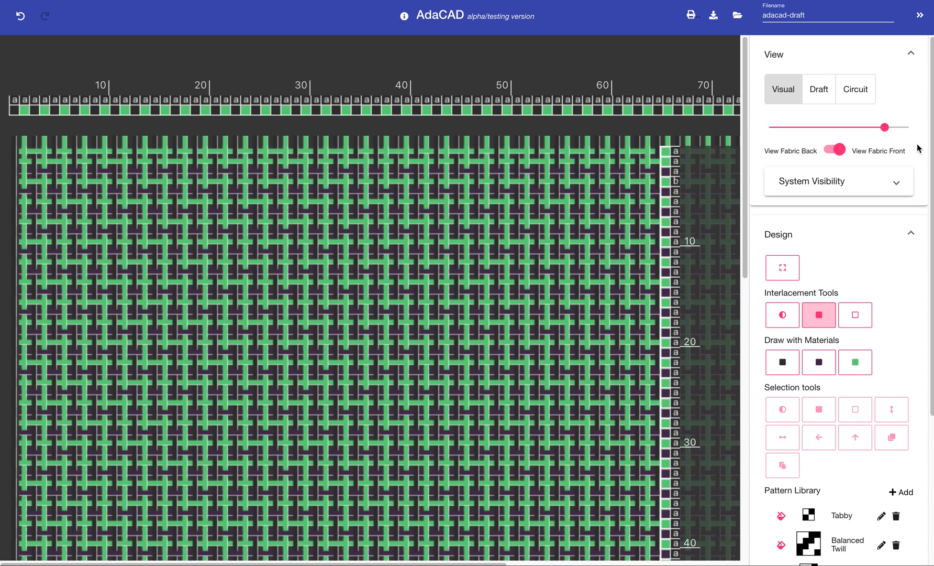
Step: Expand the Materials list and check which yarns are available for drawing
scroll(842, 322, "down", 3)
left_click(795, 468)
scroll(797, 474, "down", 3)
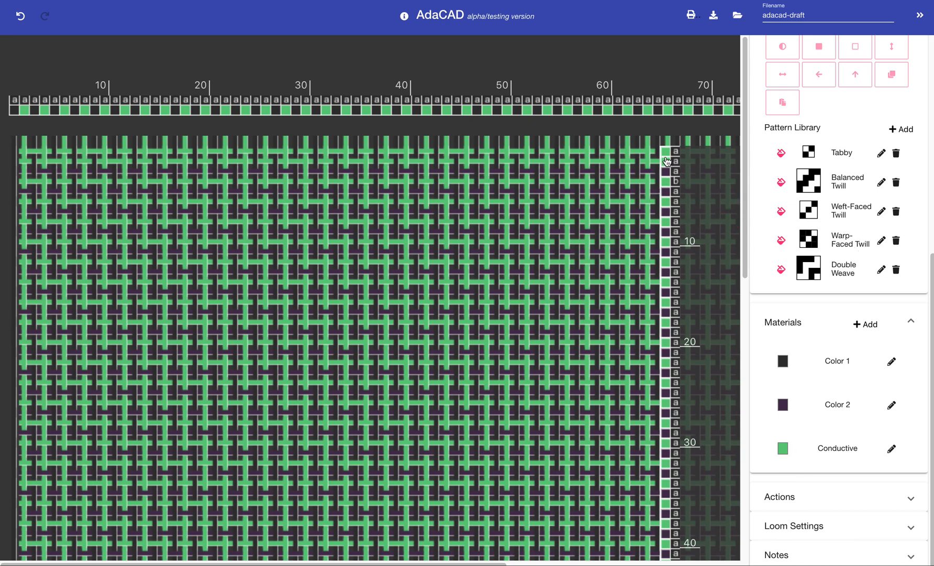
left_click_drag(932, 270, 923, 110)
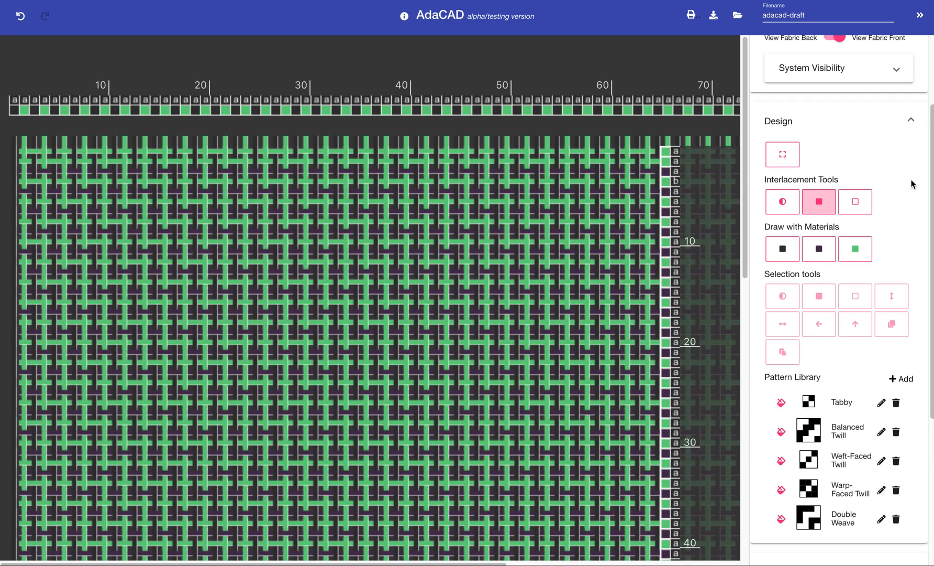
Step: Paint the Conductive material over the first 20 weft rows and over warp ends about 23 to 35
left_click(856, 252)
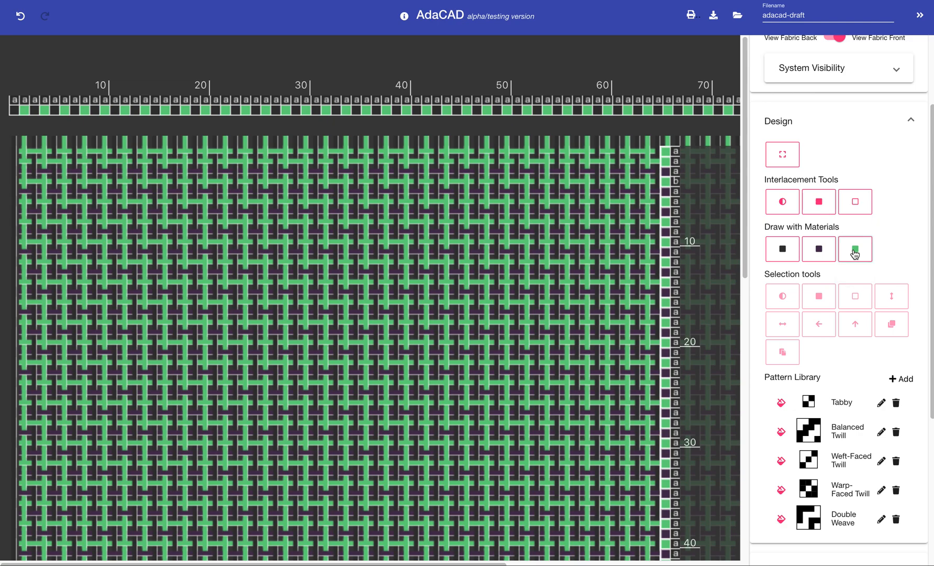
left_click_drag(664, 156, 659, 357)
left_click_drag(235, 110, 355, 112)
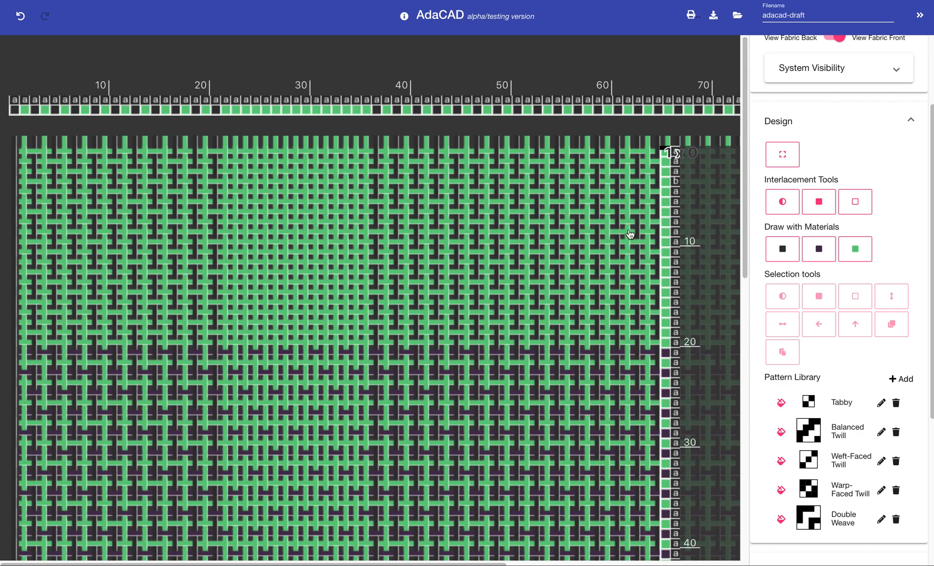
Step: Set heddles down freehand across the cloth, over warp ends about 25 to 38 and weft rows about 5 to 11
mouse_move(684, 280)
left_click(820, 201)
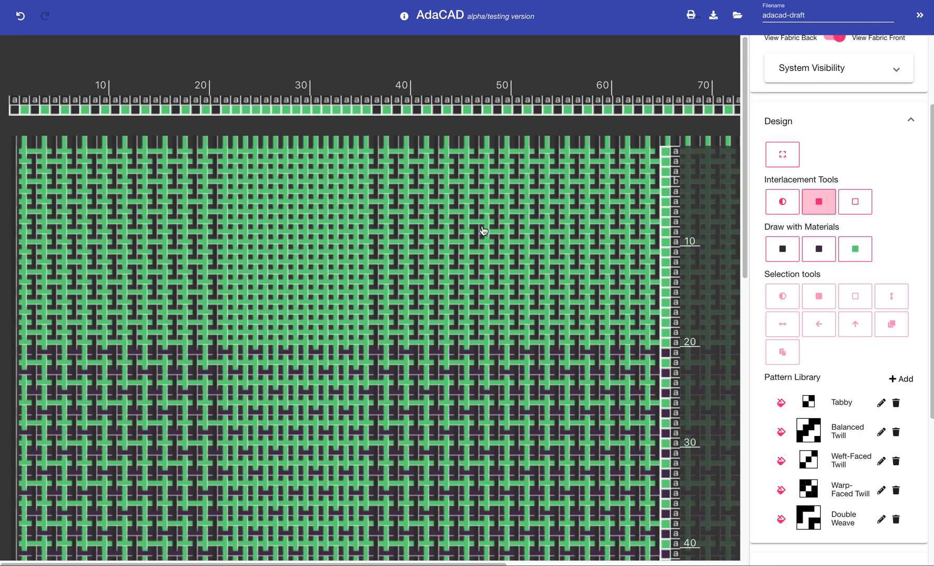
left_click(768, 208)
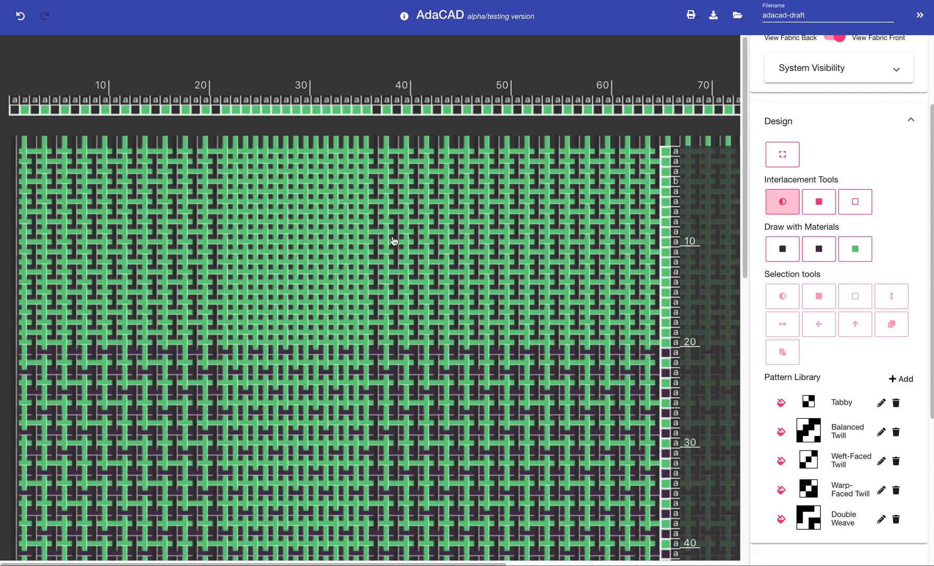
left_click(857, 201)
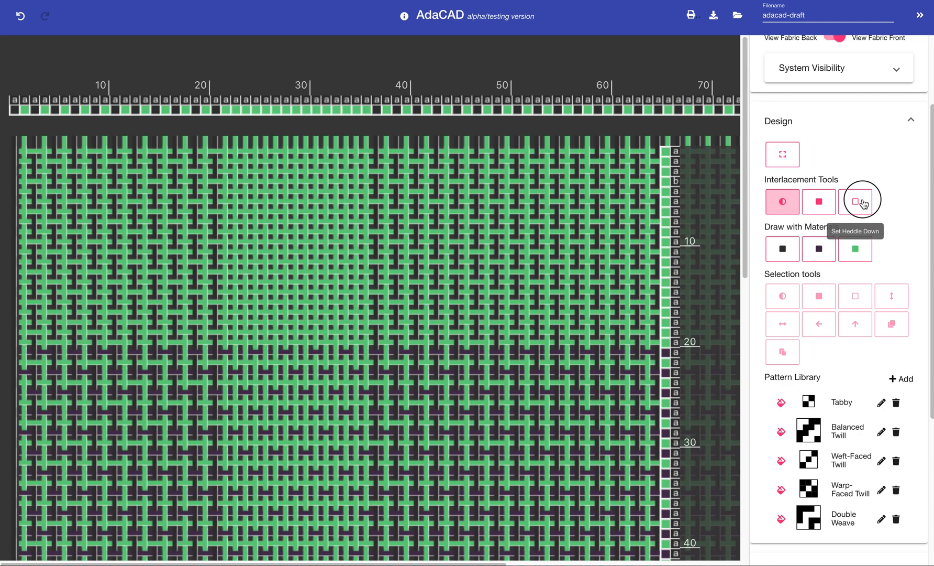
mouse_move(254, 188)
left_mouse_down()
mouse_move(273, 204)
mouse_move(314, 209)
mouse_move(356, 198)
mouse_move(370, 243)
mouse_move(355, 217)
mouse_move(340, 242)
mouse_move(366, 246)
mouse_move(350, 239)
mouse_move(373, 221)
mouse_move(379, 239)
left_mouse_up()
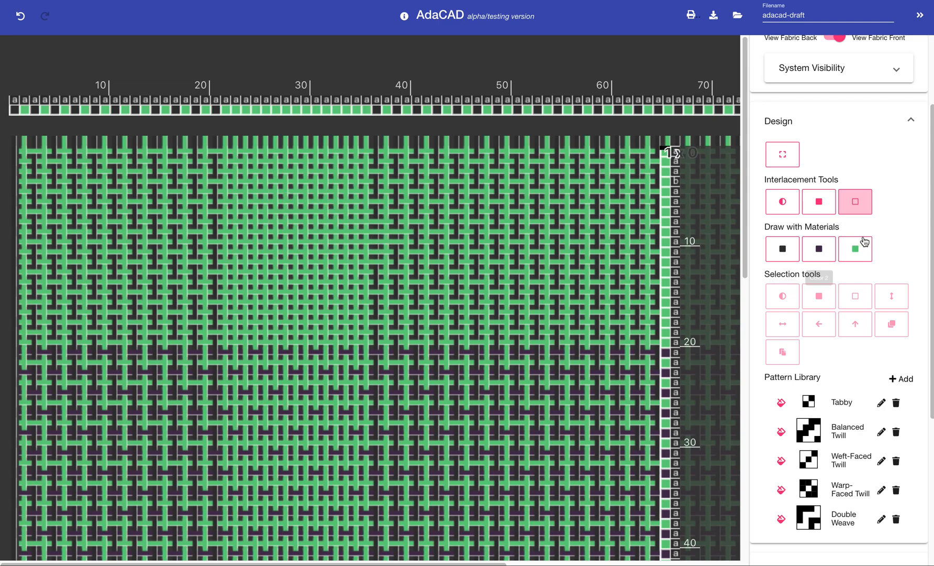
Step: Paint the dark Color 1 material over warp ends about 25 to 35, weft rows about 10 to 17 and scattered patches elsewhere
left_click(782, 255)
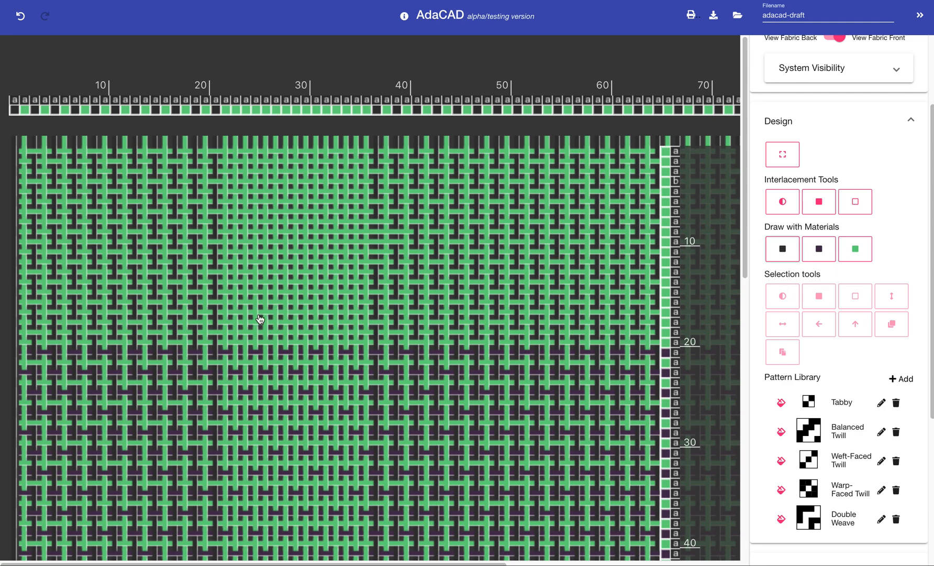
left_click(285, 305)
mouse_move(285, 305)
left_mouse_down()
mouse_move(315, 278)
mouse_move(361, 263)
left_mouse_up()
mouse_move(466, 414)
left_mouse_down()
mouse_move(413, 519)
mouse_move(454, 556)
left_mouse_up()
left_click_drag(558, 246, 603, 265)
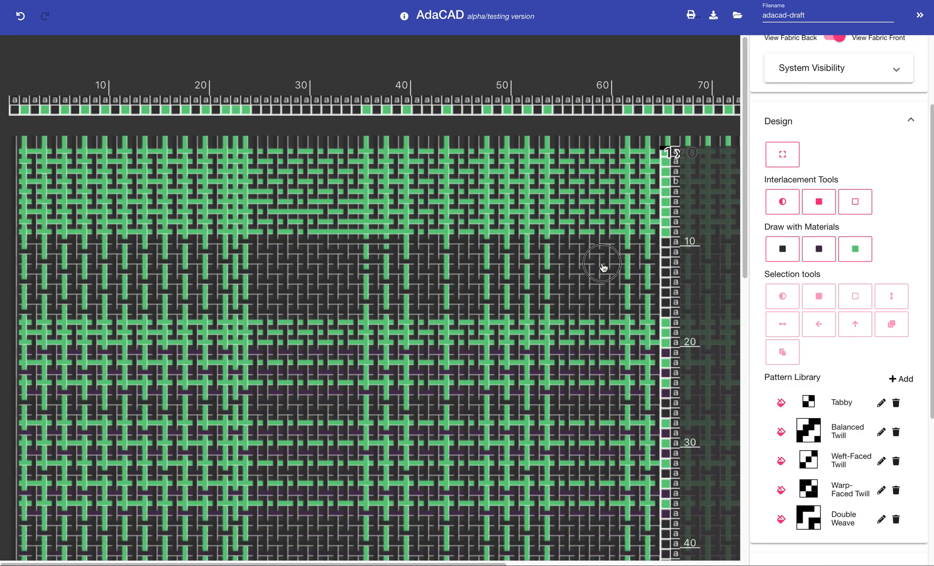
left_click_drag(152, 382, 76, 388)
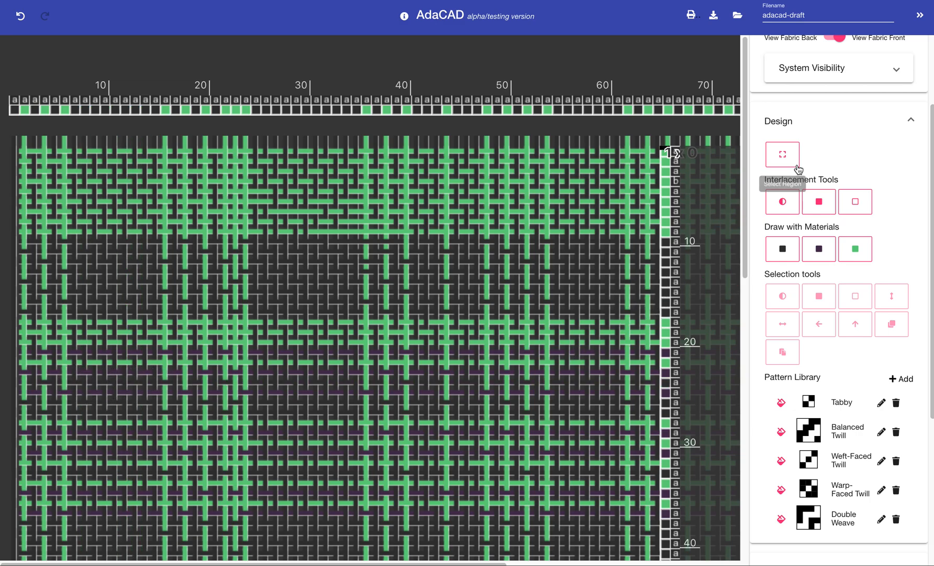
Step: At zoom 49, paint the Color 2 material over warp ends about 75 to 79 and weft rows about 30 to 38 and 55 to 62
scroll(930, 157, "up", 3)
left_click_drag(859, 127, 838, 128)
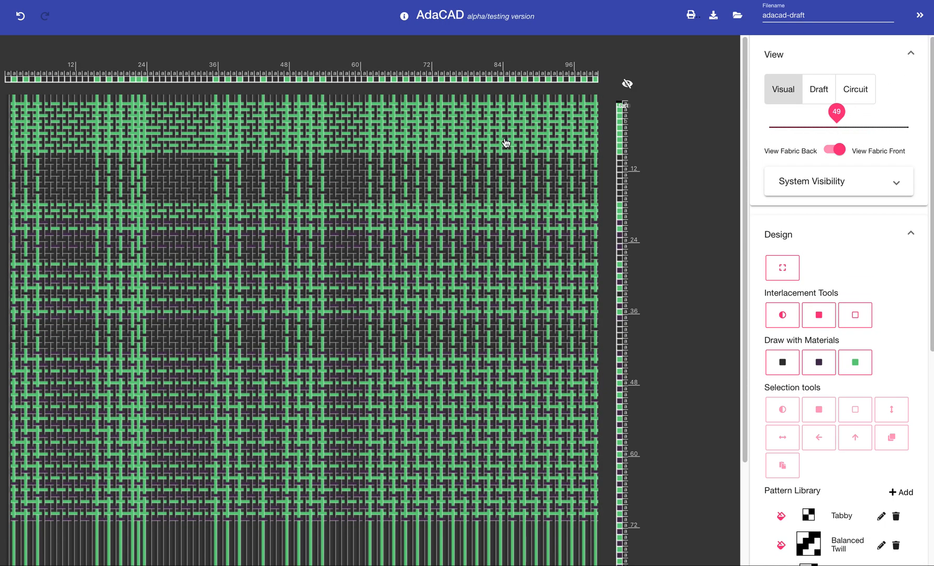
left_click(821, 361)
left_click_drag(448, 275, 506, 326)
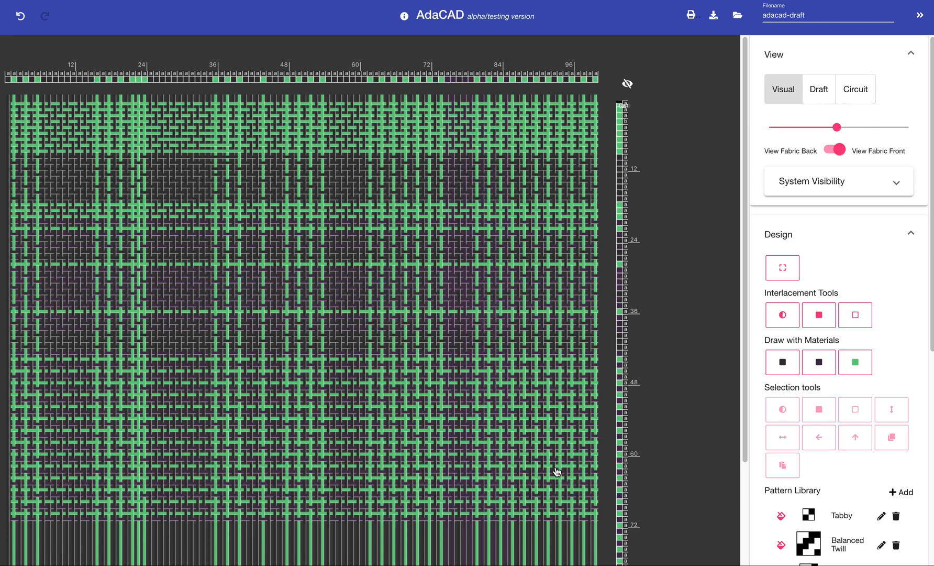
left_click_drag(558, 455, 561, 421)
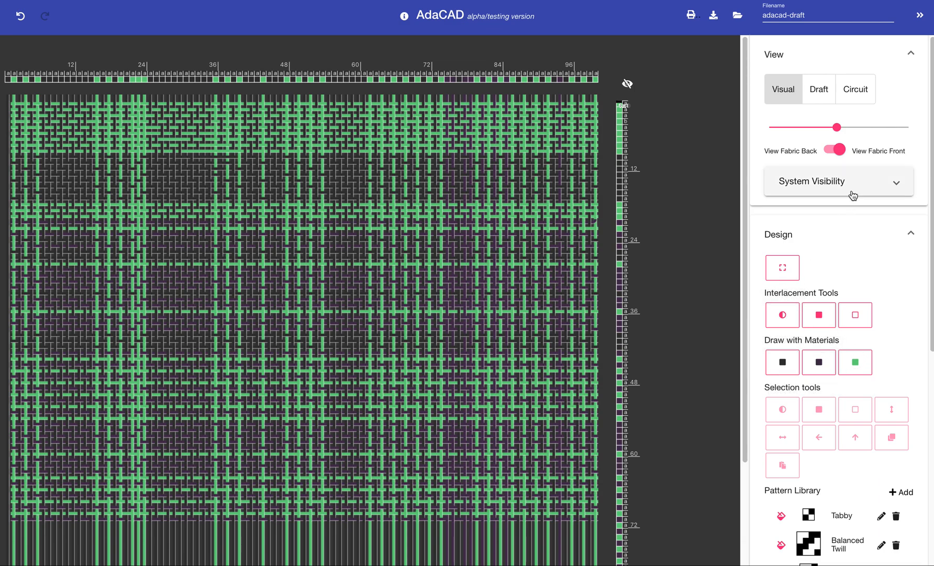
Step: In Draft view, select warp ends about 37 to 65 across rows 18 to 46, invert the region, and set it all up and then all down
left_click(819, 91)
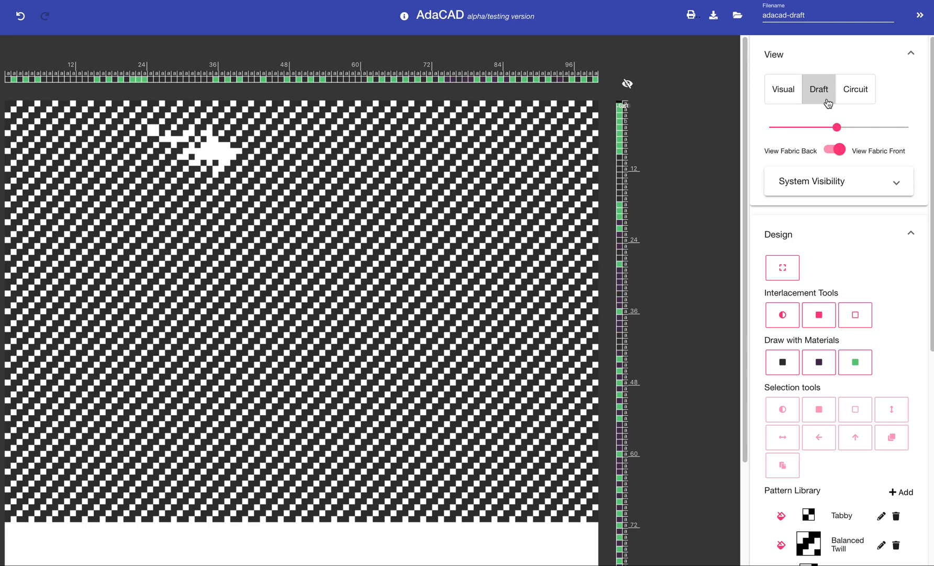
left_click(783, 267)
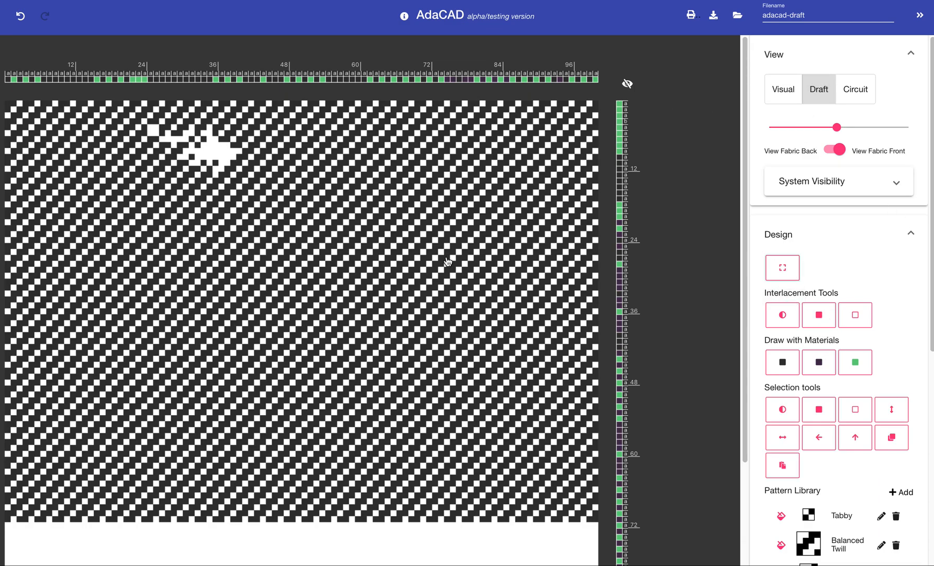
left_click_drag(219, 202, 393, 376)
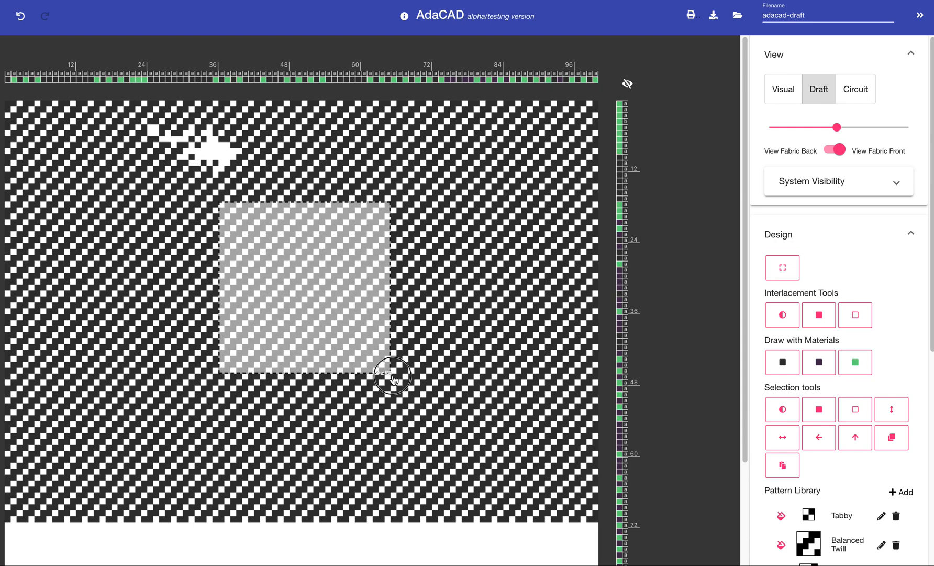
left_click(783, 412)
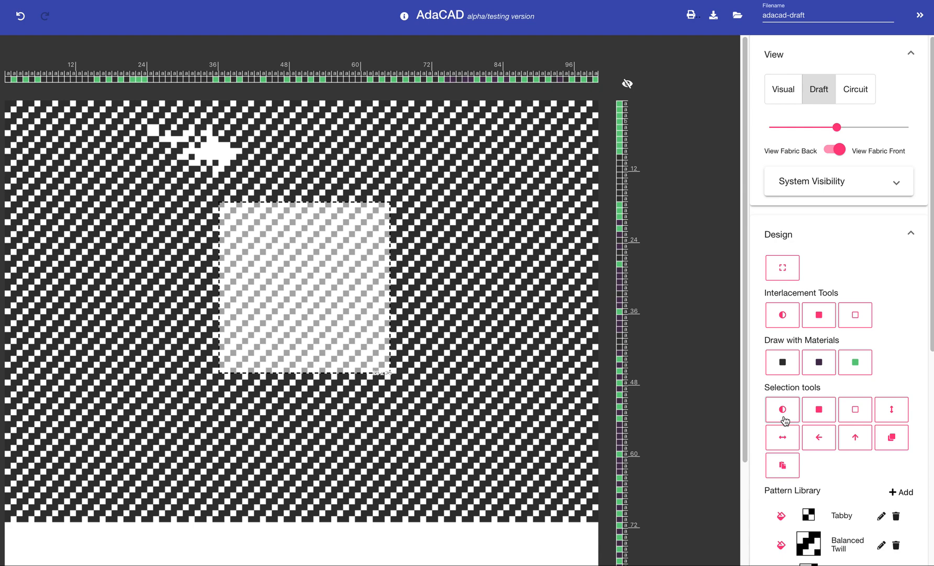
left_click(819, 411)
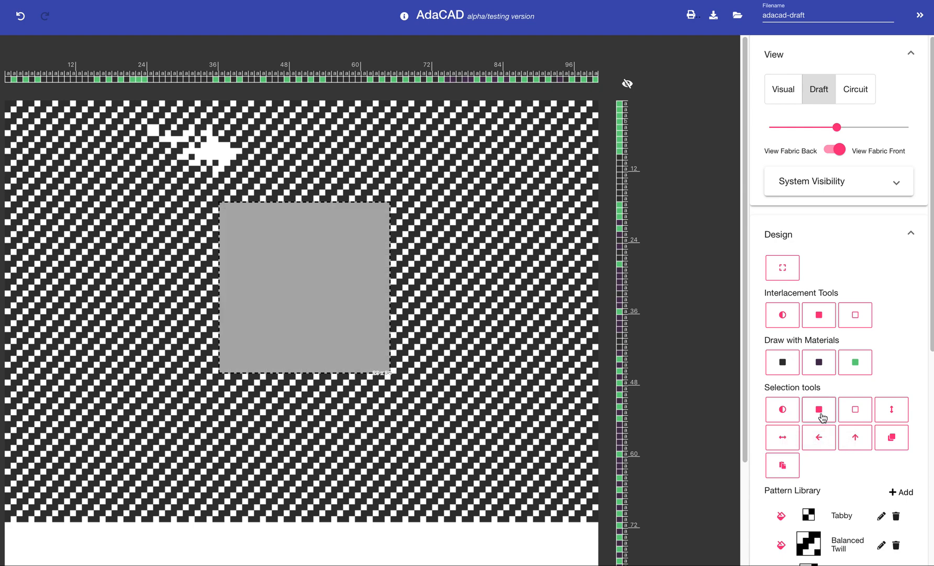
left_click(854, 414)
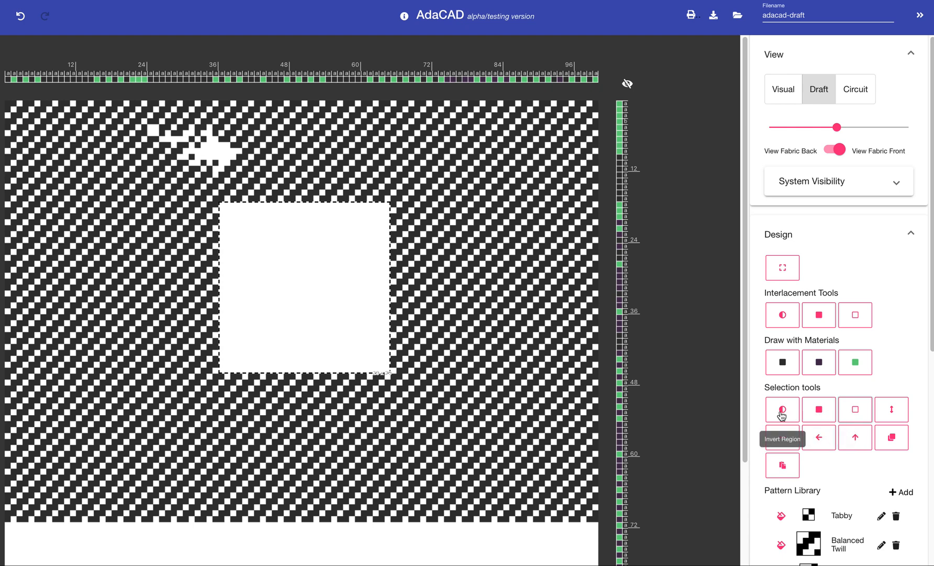
Step: Fill the selected central region with Balanced Twill, replace it with Tabby, and fill a slightly larger region with Balanced Twill again
left_click(781, 546)
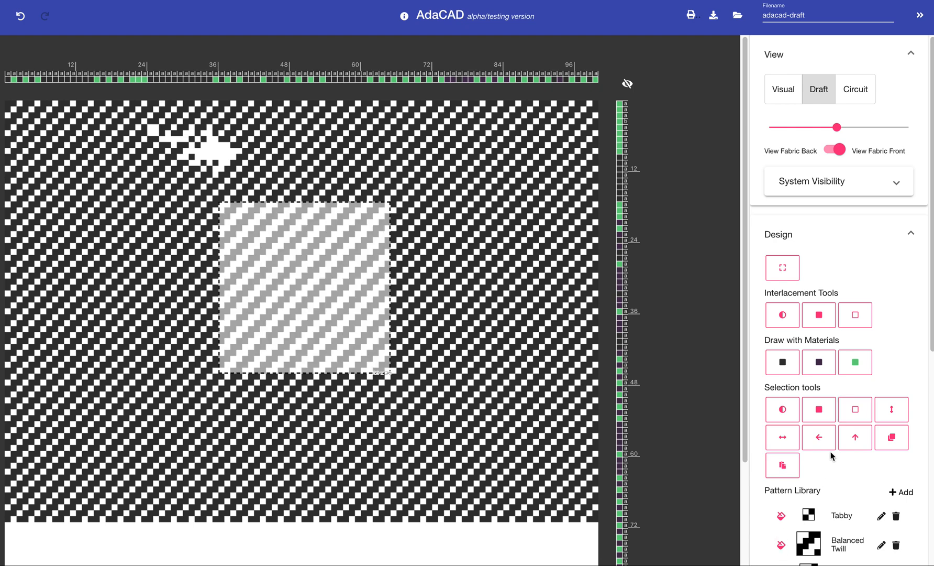
left_click(891, 414)
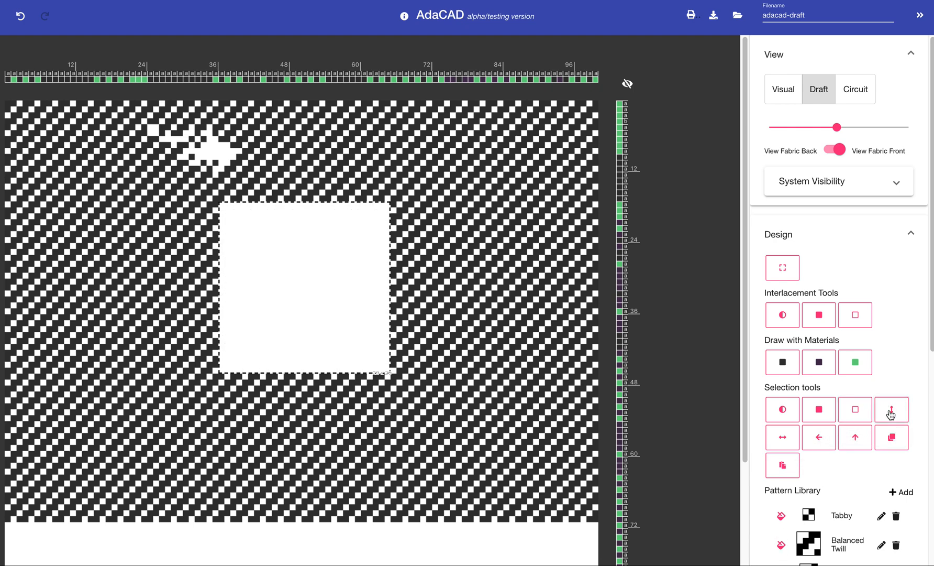
left_click(781, 516)
left_click(352, 306)
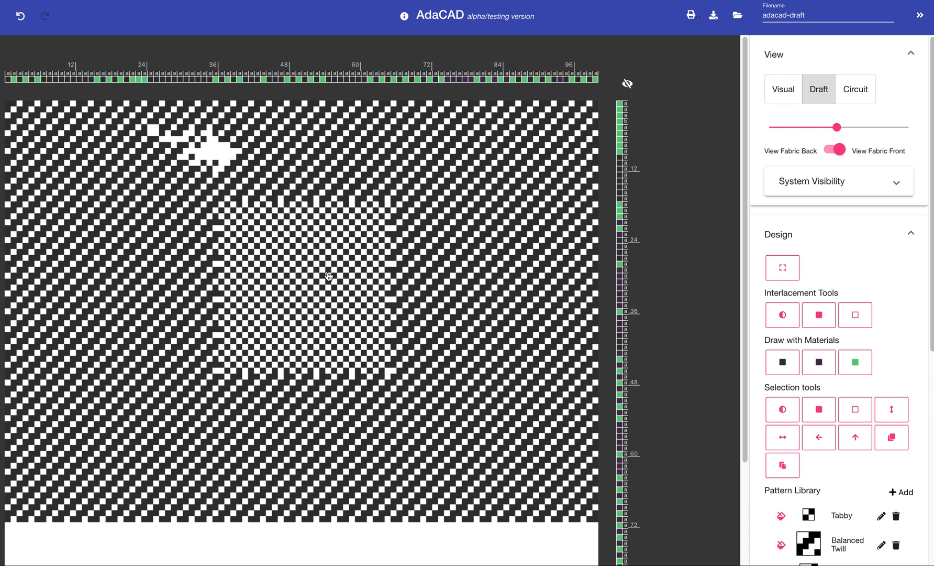
left_click_drag(227, 209, 399, 386)
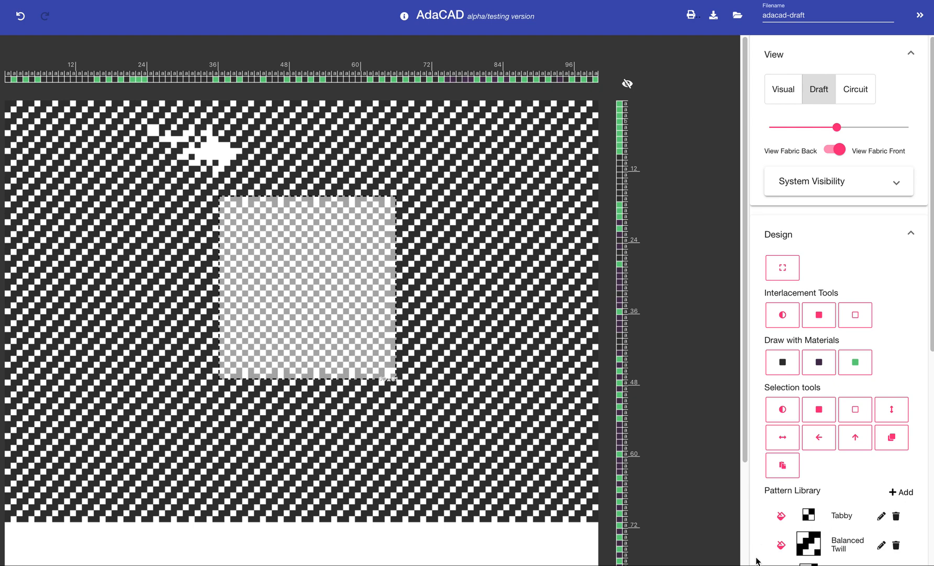
left_click(782, 545)
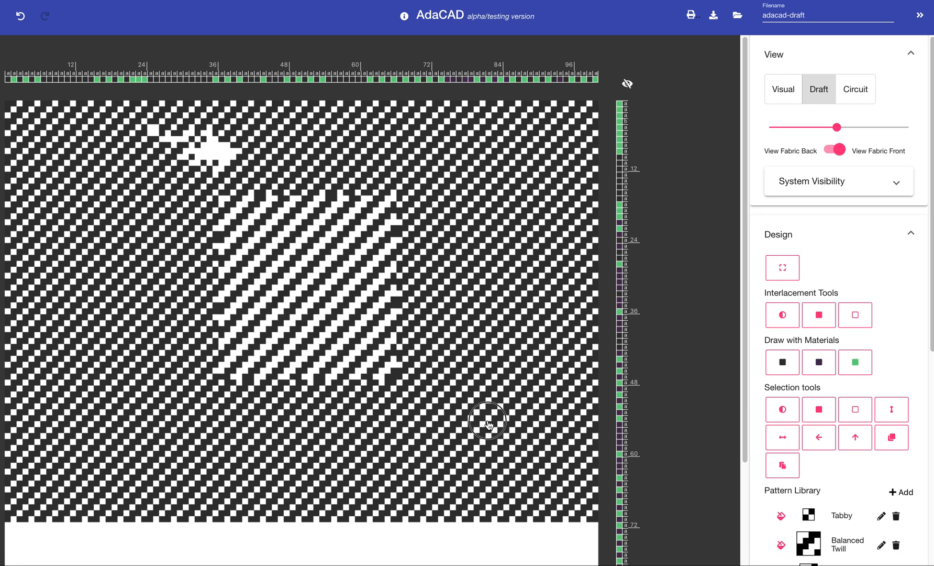
Step: Select a region around the Balanced Twill block, about warp ends 36 to 69, and flip it vertically and horizontally
left_click_drag(213, 184, 413, 392)
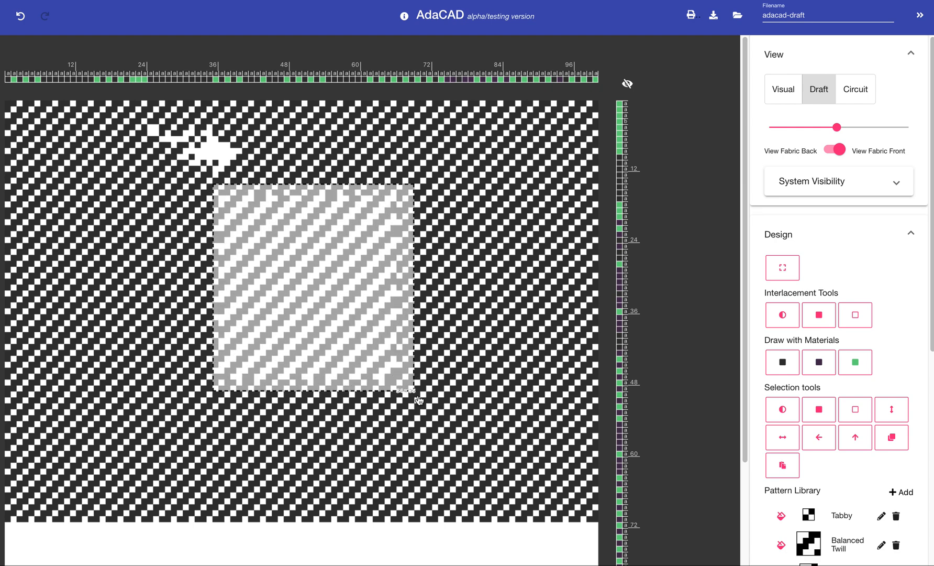
left_click(891, 409)
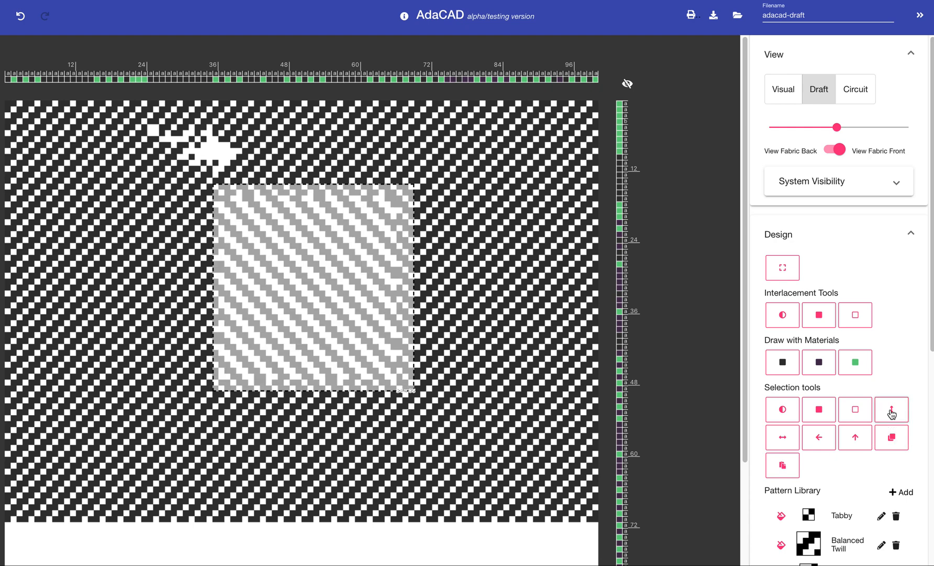
left_click(784, 440)
left_click(785, 443)
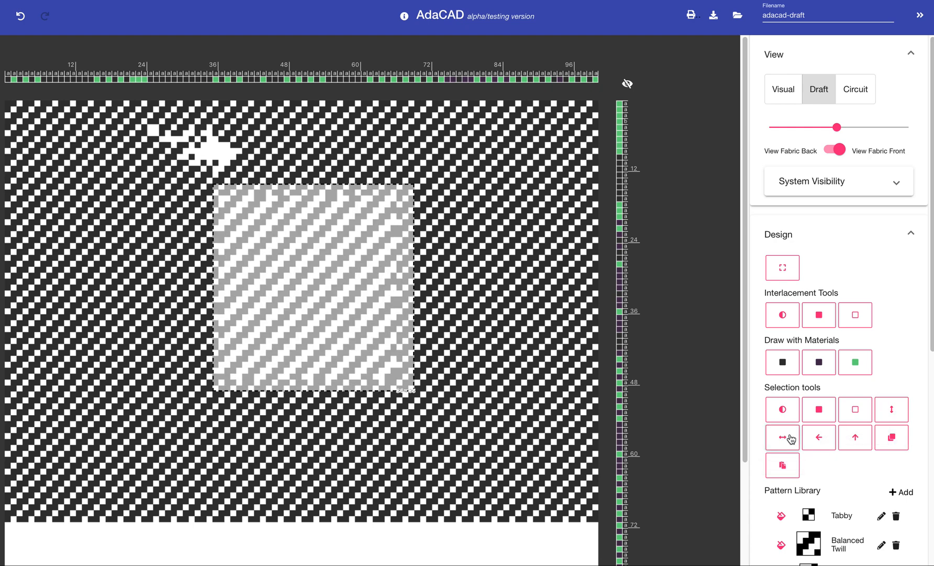
Step: Shift the selected region's warps repeatedly to the left
left_click(819, 438)
left_click(819, 441)
left_click(818, 442)
left_click(819, 442)
left_click(819, 442)
left_click(819, 441)
left_click(819, 441)
left_click(818, 441)
left_click(819, 442)
left_click(819, 442)
left_click(818, 442)
left_click(819, 442)
left_click(819, 441)
left_click(819, 442)
left_click(819, 441)
left_click(818, 441)
left_click(818, 441)
left_click(819, 441)
left_click(818, 441)
Step: Shift the selected region's rows upward repeatedly and clear the selection
left_click(853, 443)
left_click(854, 444)
left_click(854, 446)
left_click(855, 447)
left_click(855, 445)
left_click(855, 445)
left_click(854, 444)
left_click(853, 444)
left_click(853, 445)
left_click(507, 454)
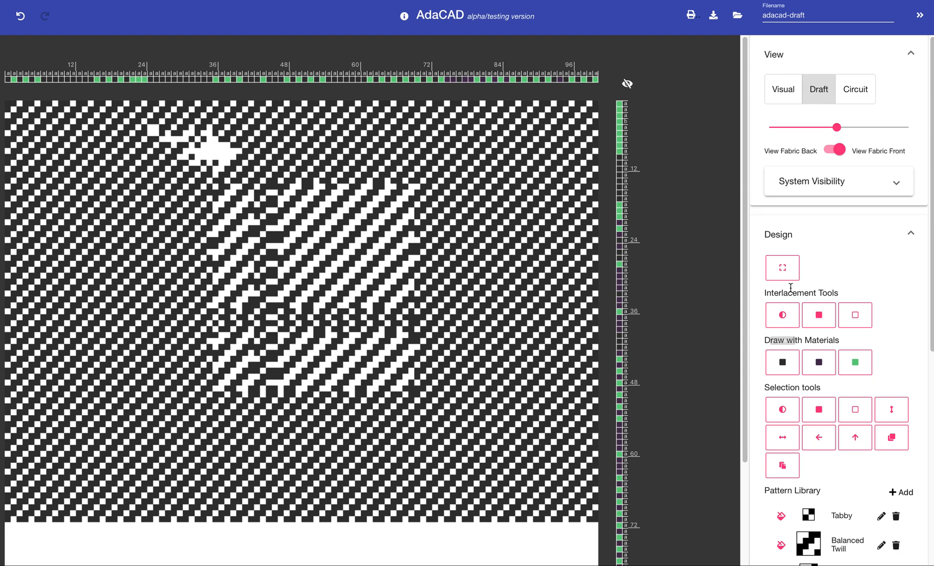
Step: Select the whole patterned area, all warp ends over about 71 rows, and fill it with Warp-Faced Twill
left_click_drag(9, 105, 597, 522)
left_click_drag(932, 331, 927, 451)
left_click(782, 402)
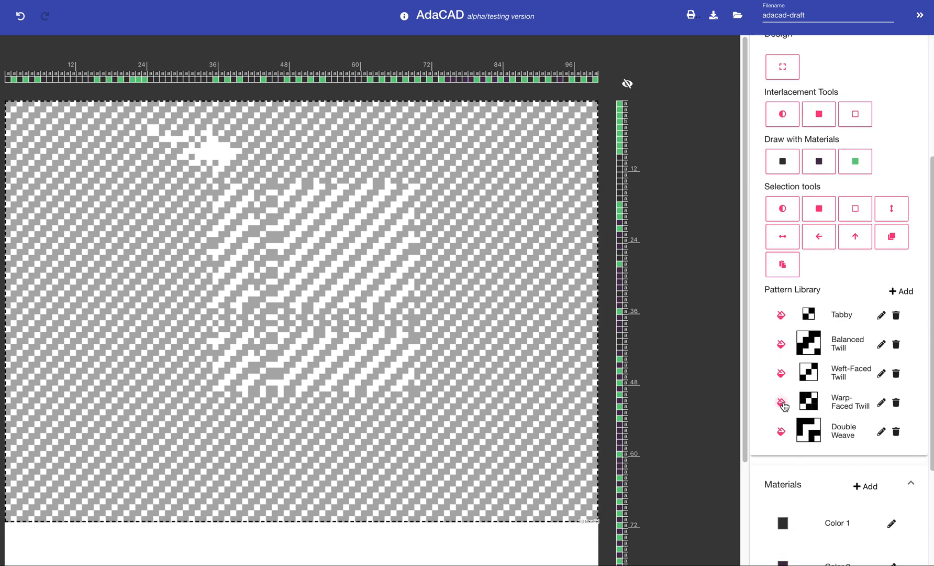
left_click(375, 423)
Step: Select warp ends about 29 to 74 across rows 16 to 58, shift the region left twice and up once, and flip it vertically
left_click_drag(173, 190, 451, 449)
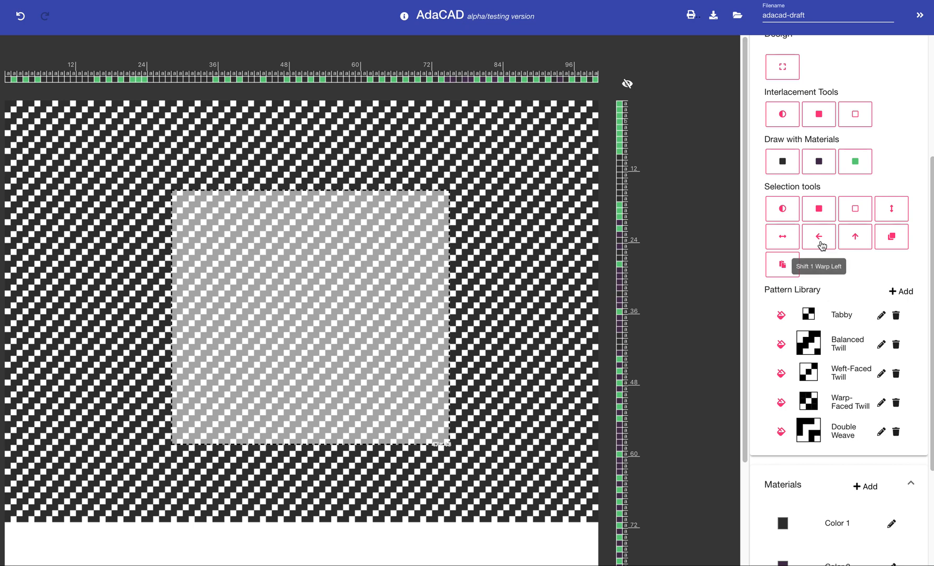
left_click(821, 244)
left_click(821, 244)
left_click(855, 242)
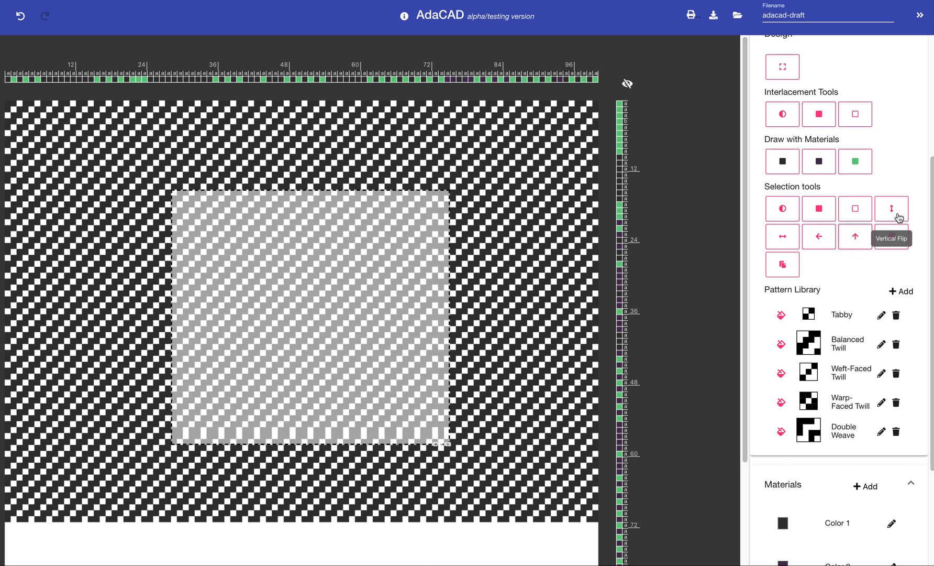
left_click(898, 220)
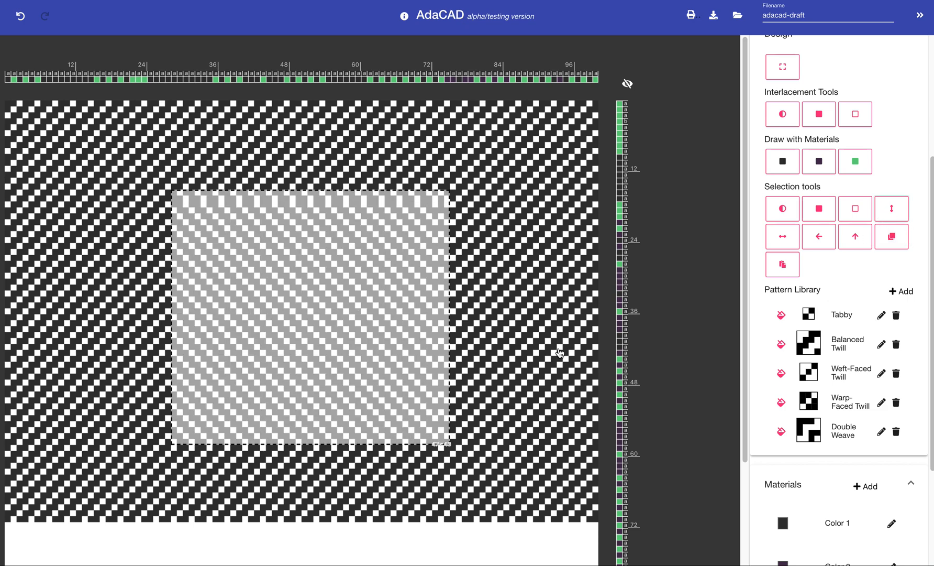
left_click(547, 354)
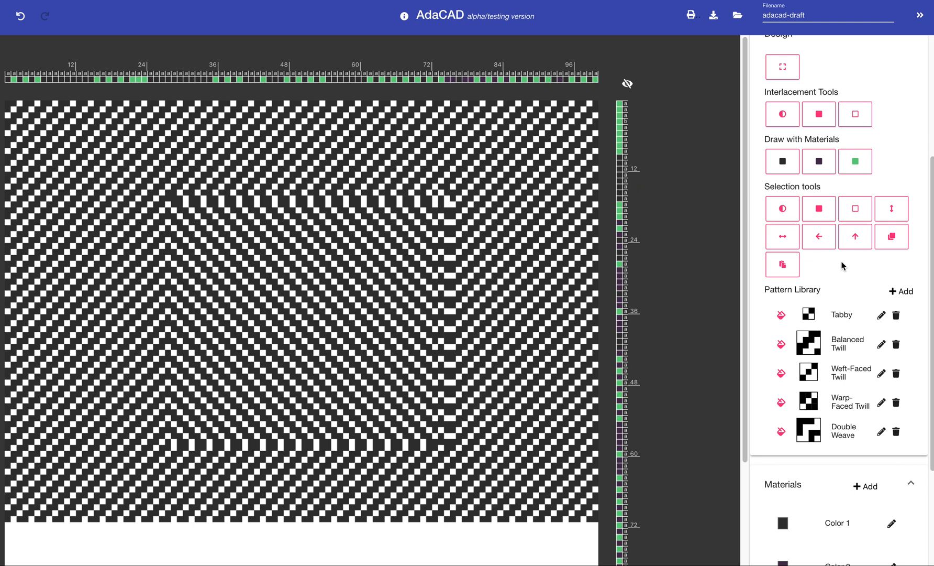
Step: Show the cloth in Visual view and recolor the Color 1 material to dusty red #996161
left_click_drag(931, 355, 915, 200)
left_click(784, 91)
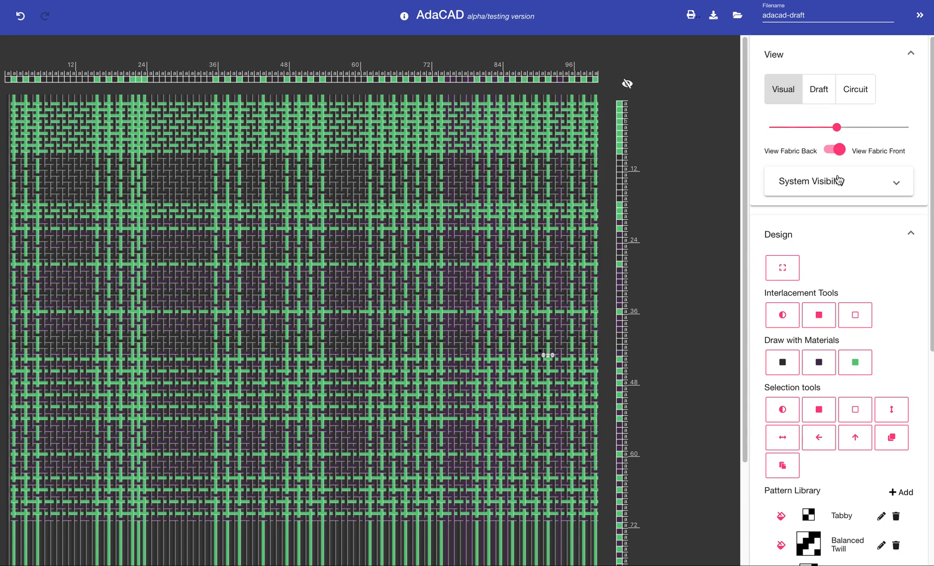
left_click_drag(927, 191, 892, 476)
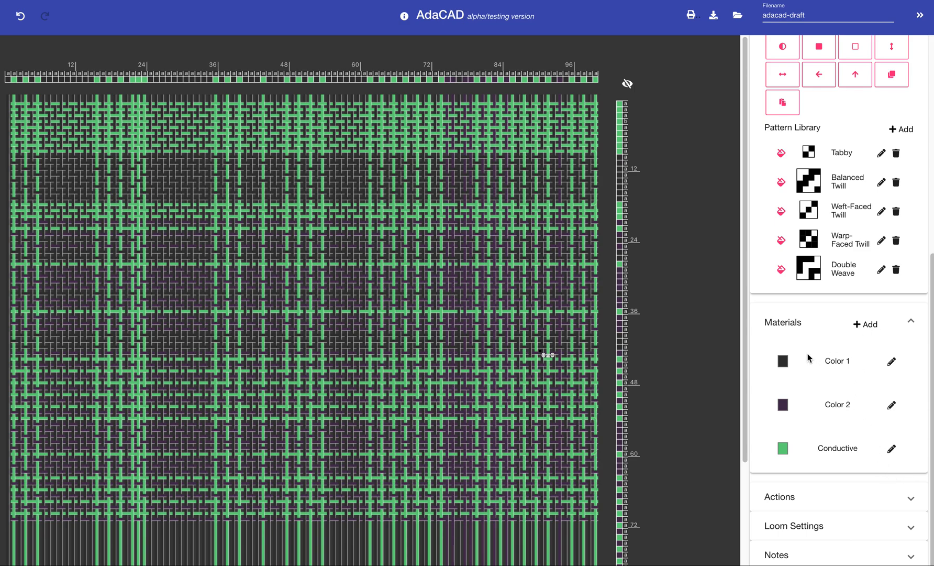
left_click(784, 362)
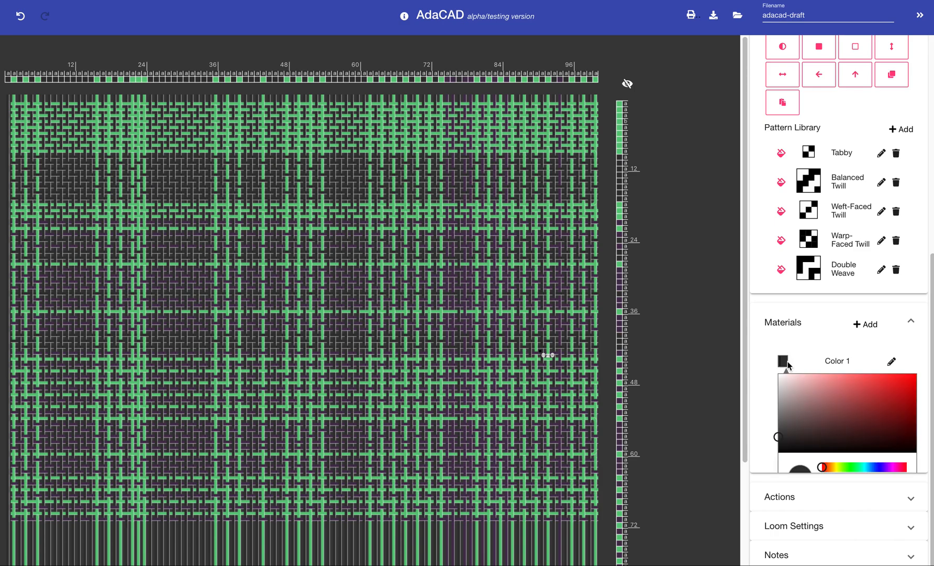
left_click_drag(817, 387, 831, 409)
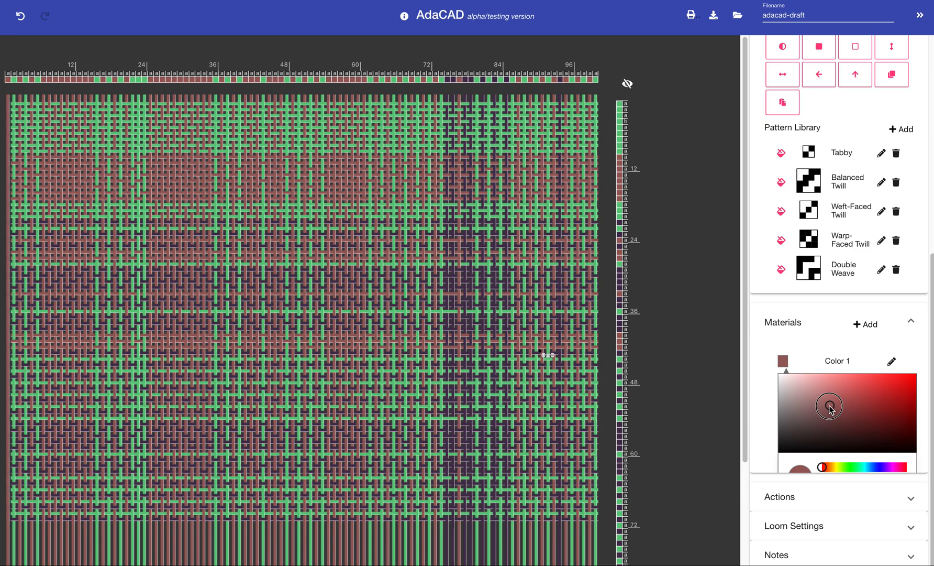
left_click(813, 339)
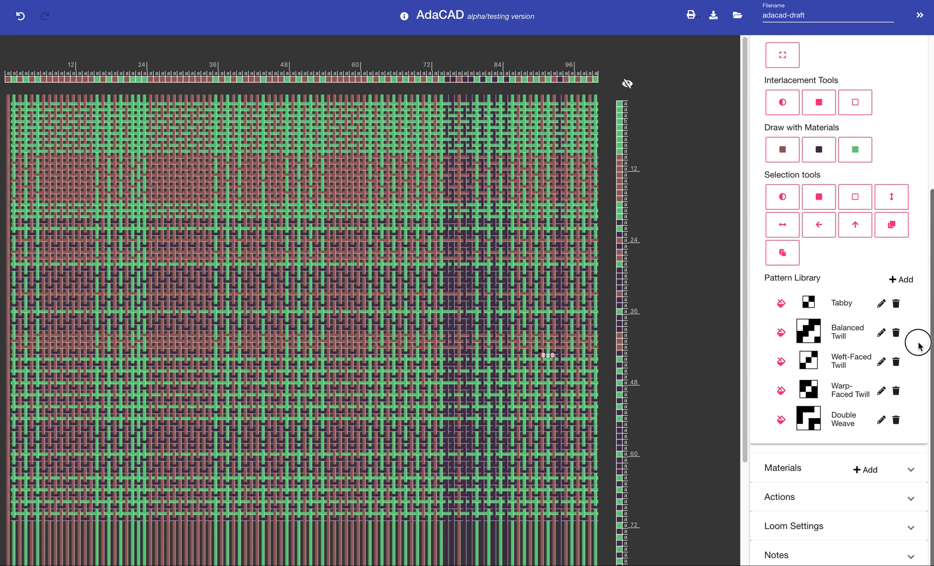
Step: Edit the Color 1 material, increase its yarn thickness, and save the change
left_click(815, 468)
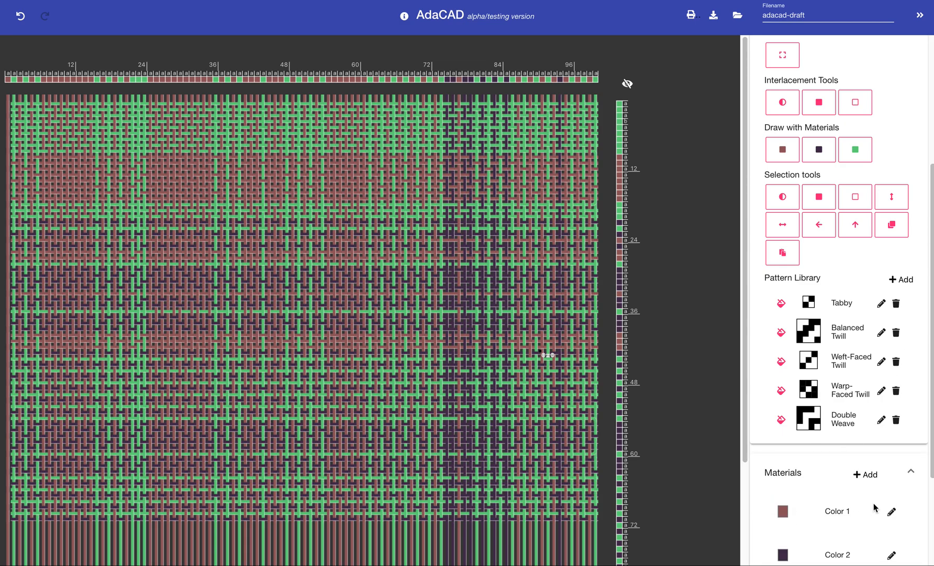
left_click(892, 514)
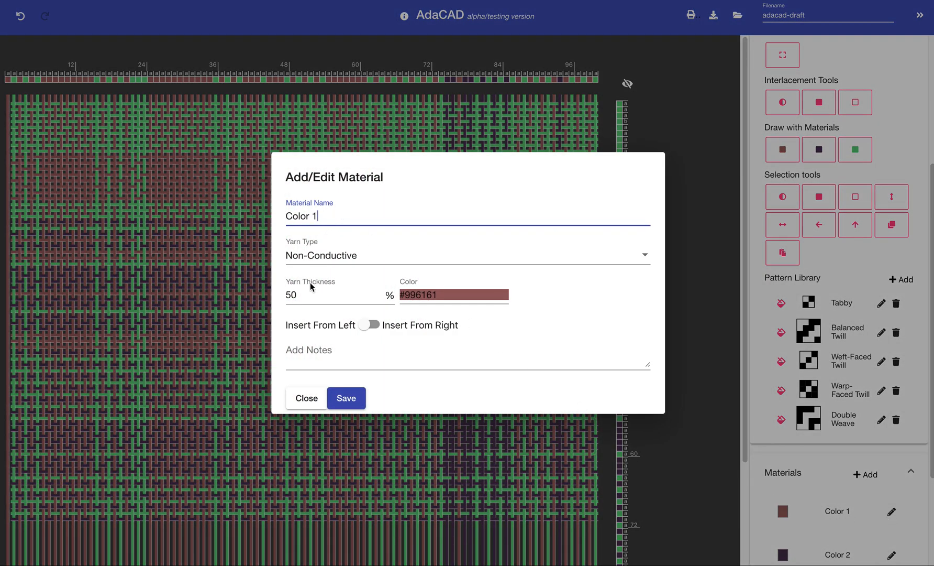
left_click(293, 295)
double_click(289, 295)
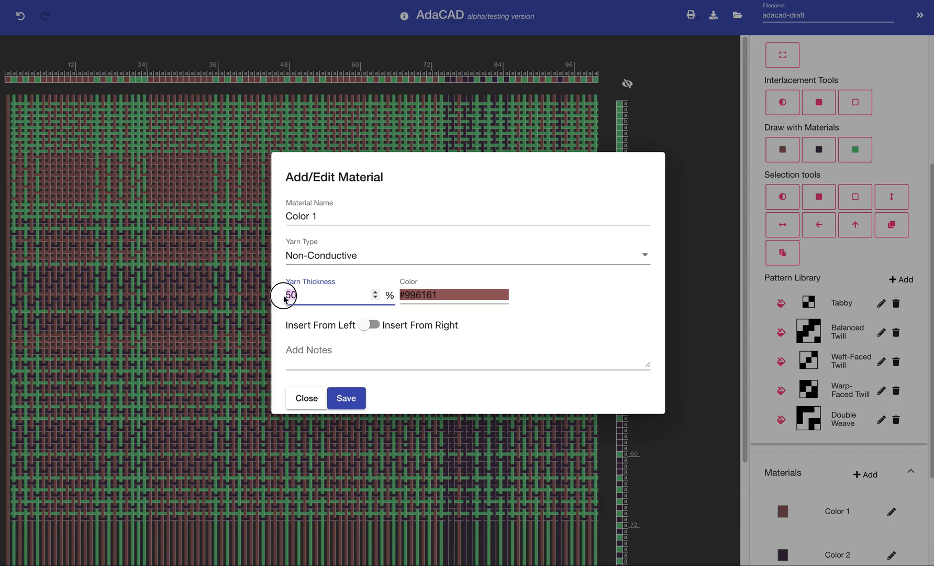
left_click(375, 293)
left_click(375, 293)
left_click(375, 293)
left_click(375, 293)
left_click(375, 293)
left_click(346, 399)
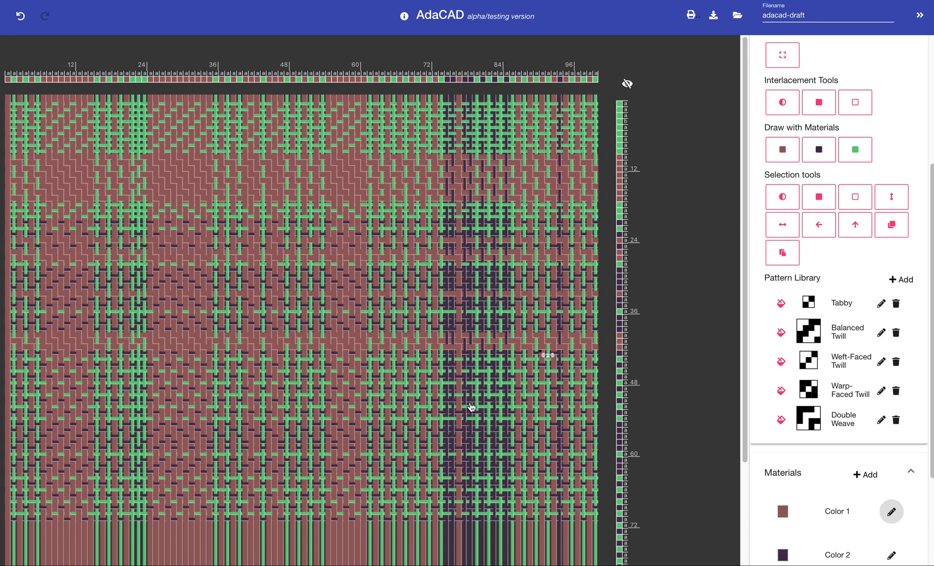
mouse_move(683, 178)
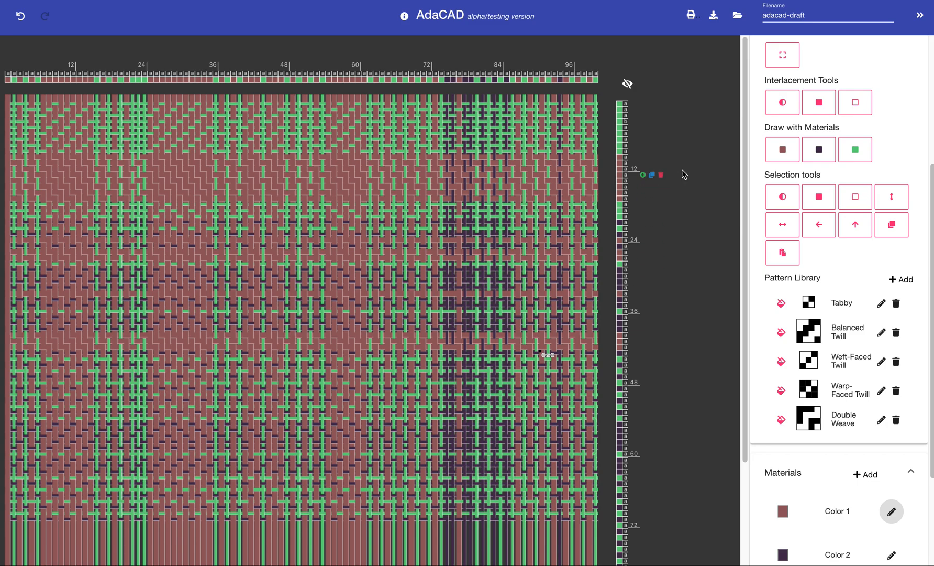